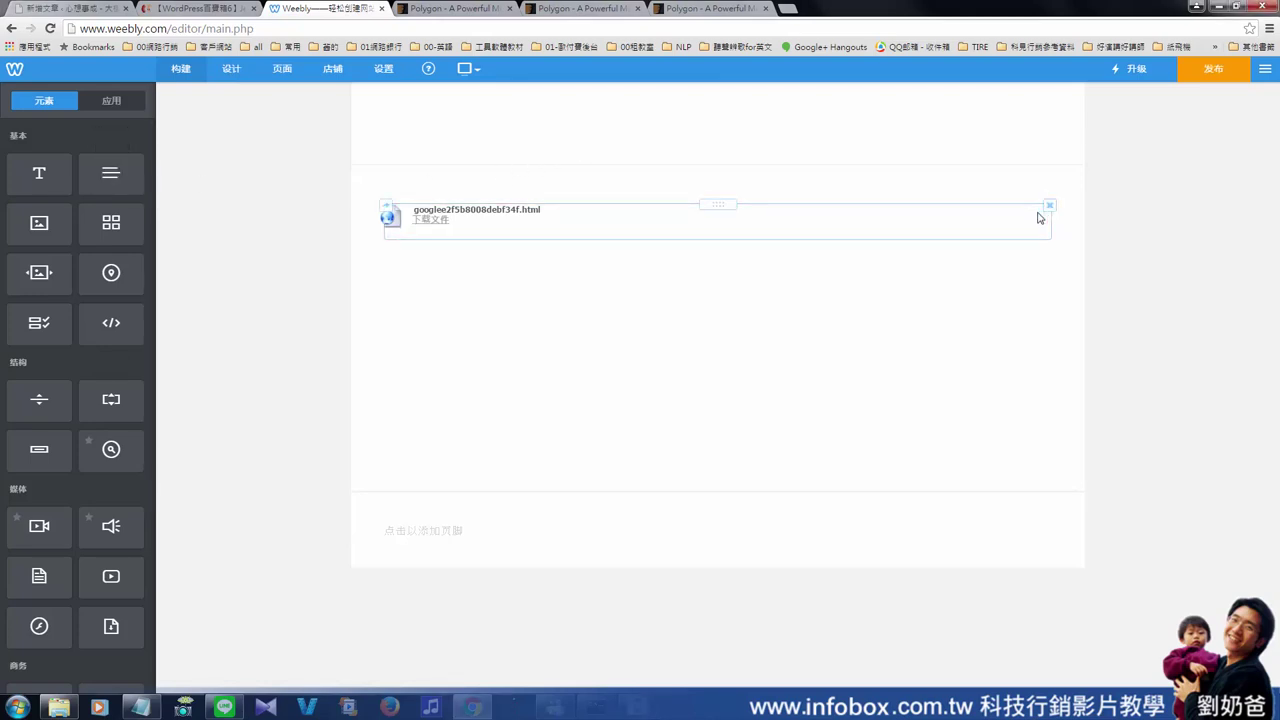
Add a new standard page (标准页面) to the site and apply the home layout with the Services and Recent News sections.
{"action": "left_click", "coordinate": [288, 70]}
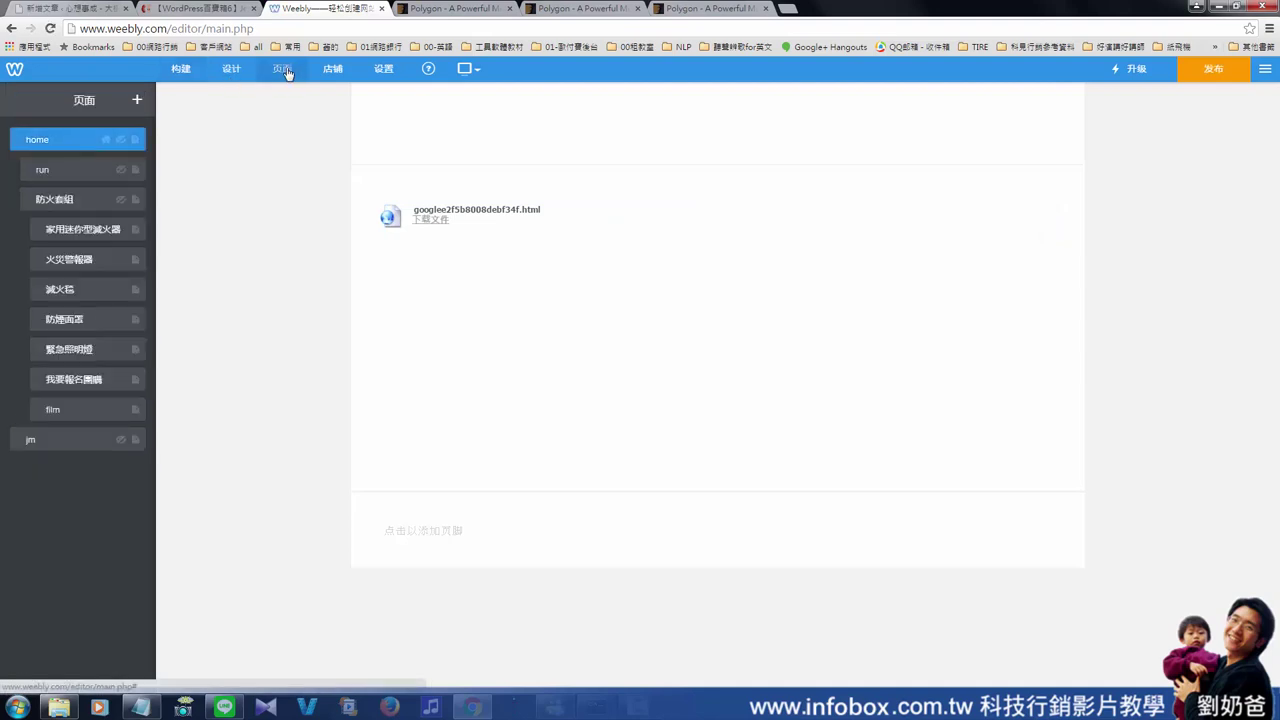
{"action": "left_click", "coordinate": [137, 100]}
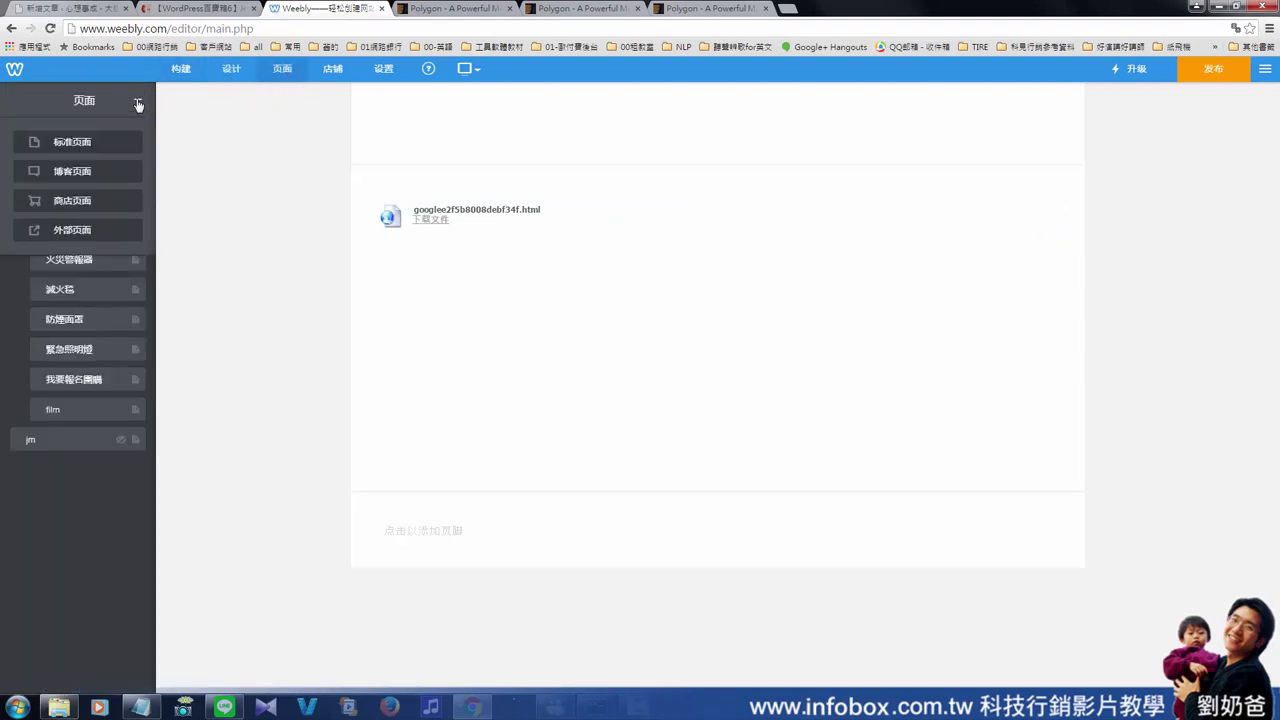
{"action": "left_click", "coordinate": [72, 143]}
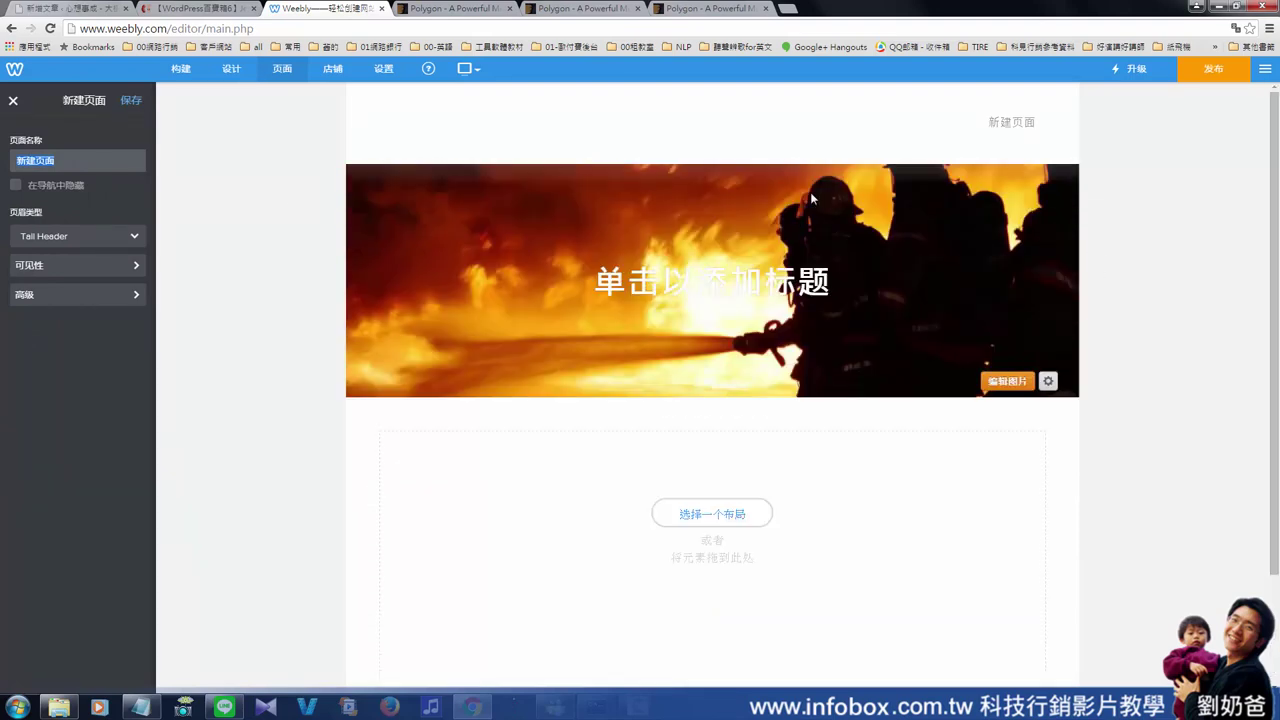
{"action": "left_click", "coordinate": [712, 514]}
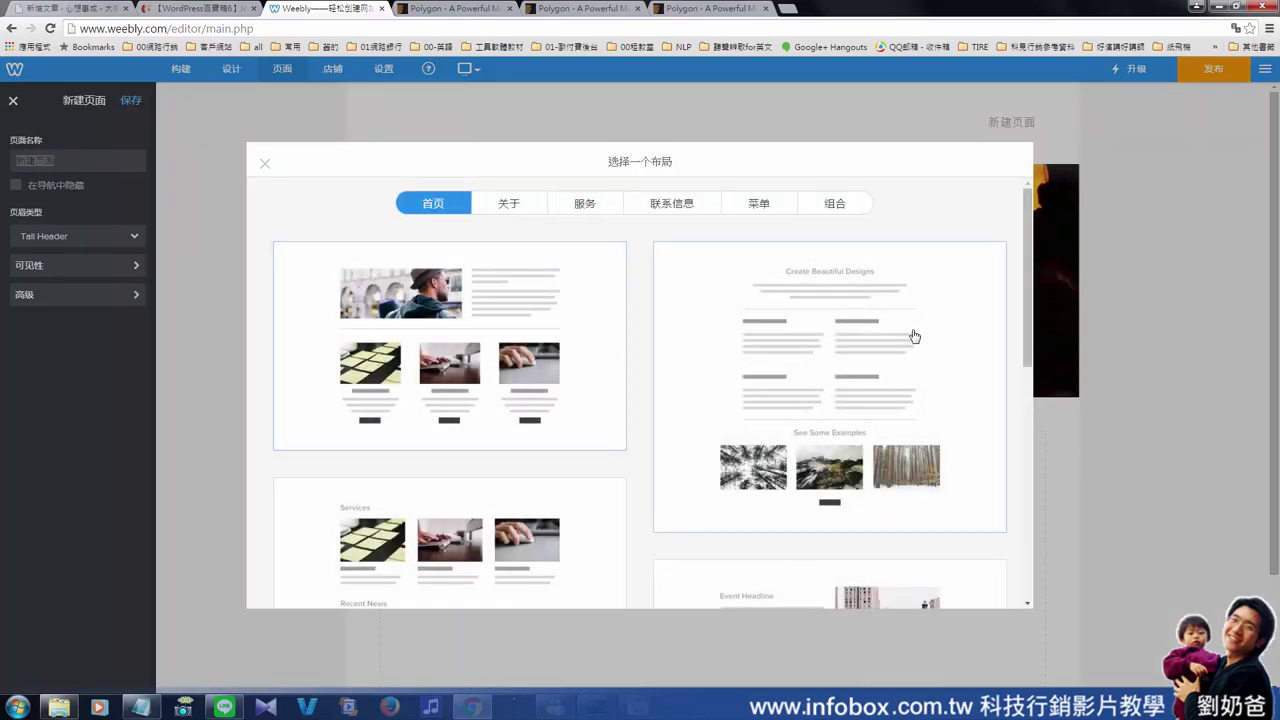
{"action": "scroll", "coordinate": [785, 380], "scroll_direction": "down", "scroll_amount": 2}
{"action": "left_click", "coordinate": [563, 449]}
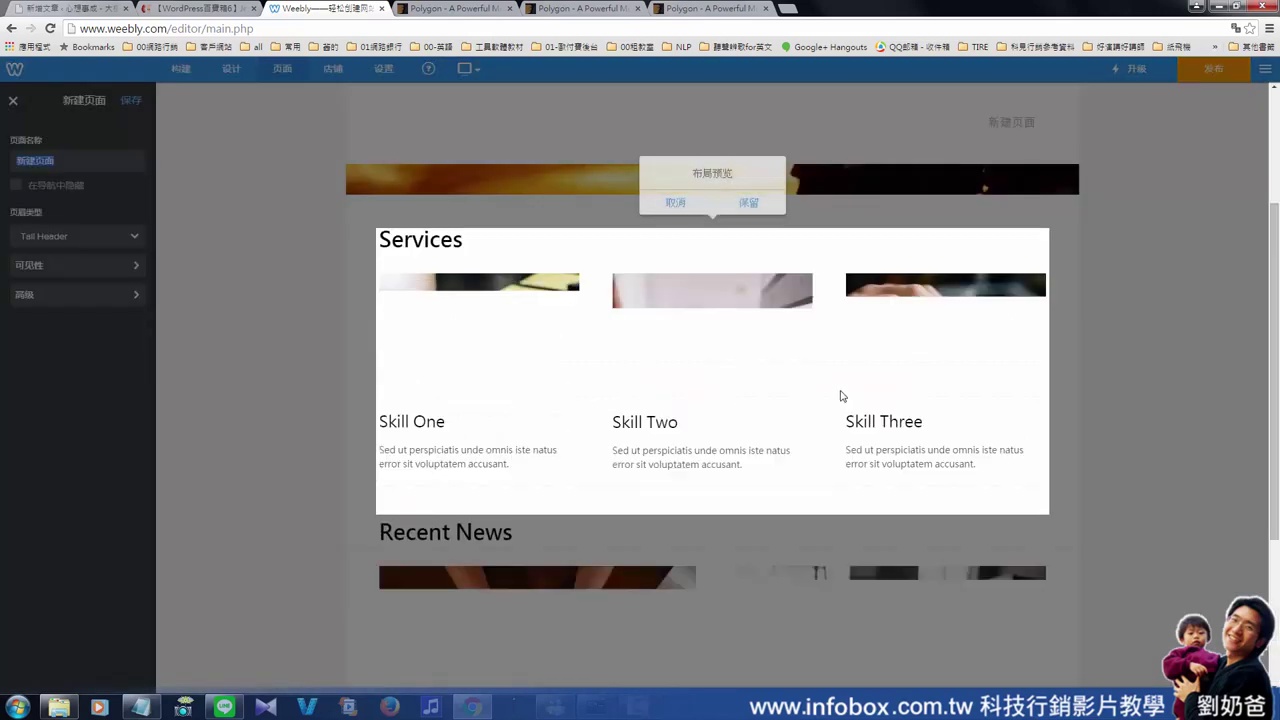
{"action": "left_click", "coordinate": [750, 203]}
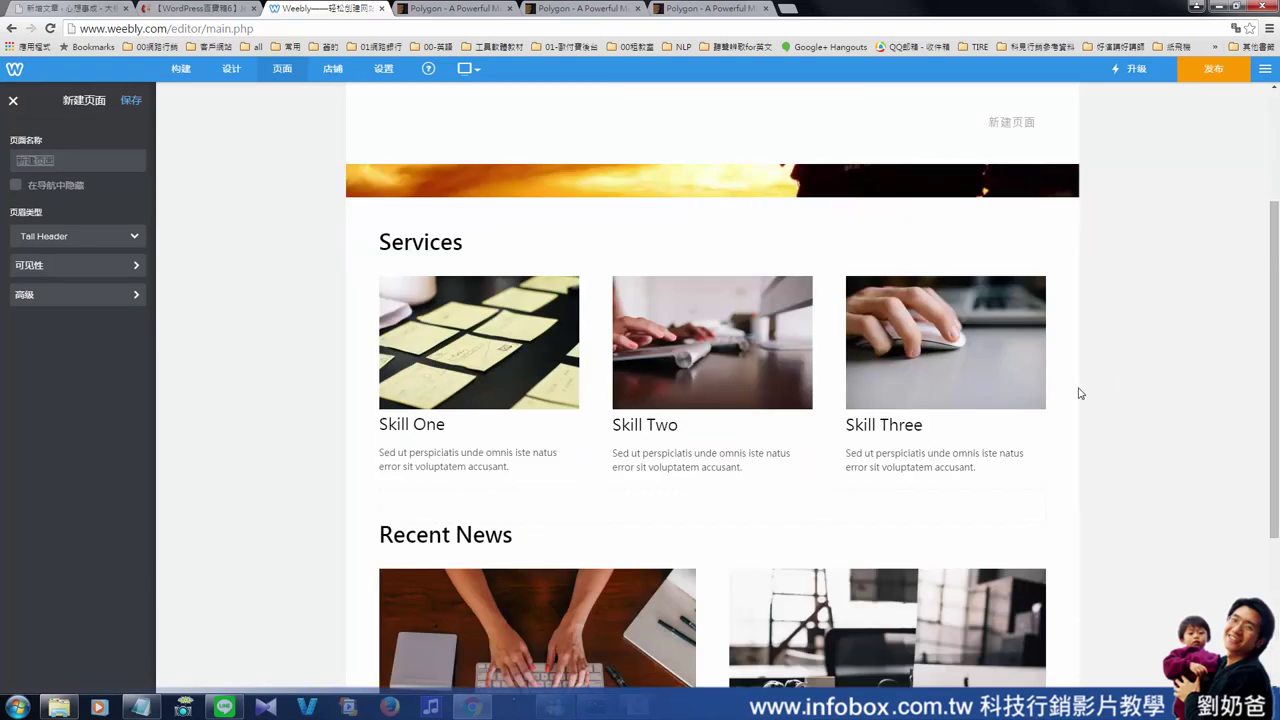
Replace the "Skill One" heading under the first Services image with "teststsetse".
{"action": "left_click", "coordinate": [546, 351]}
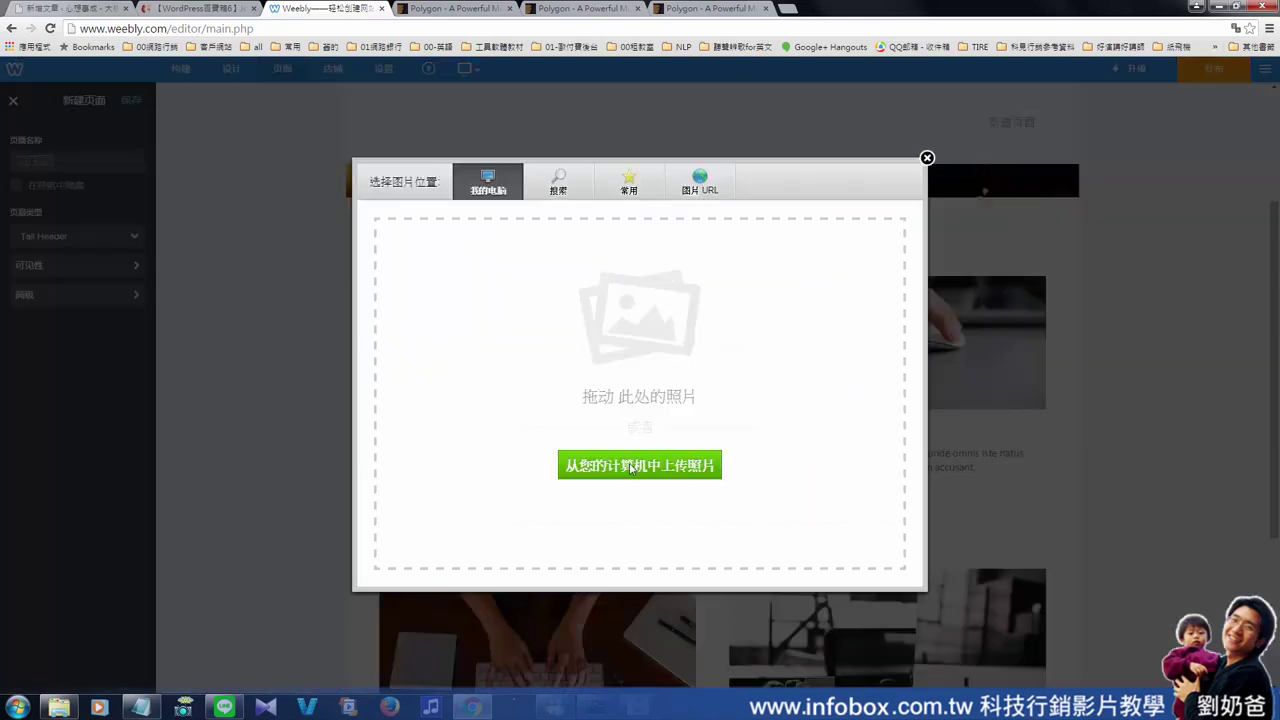
{"action": "left_click", "coordinate": [927, 158]}
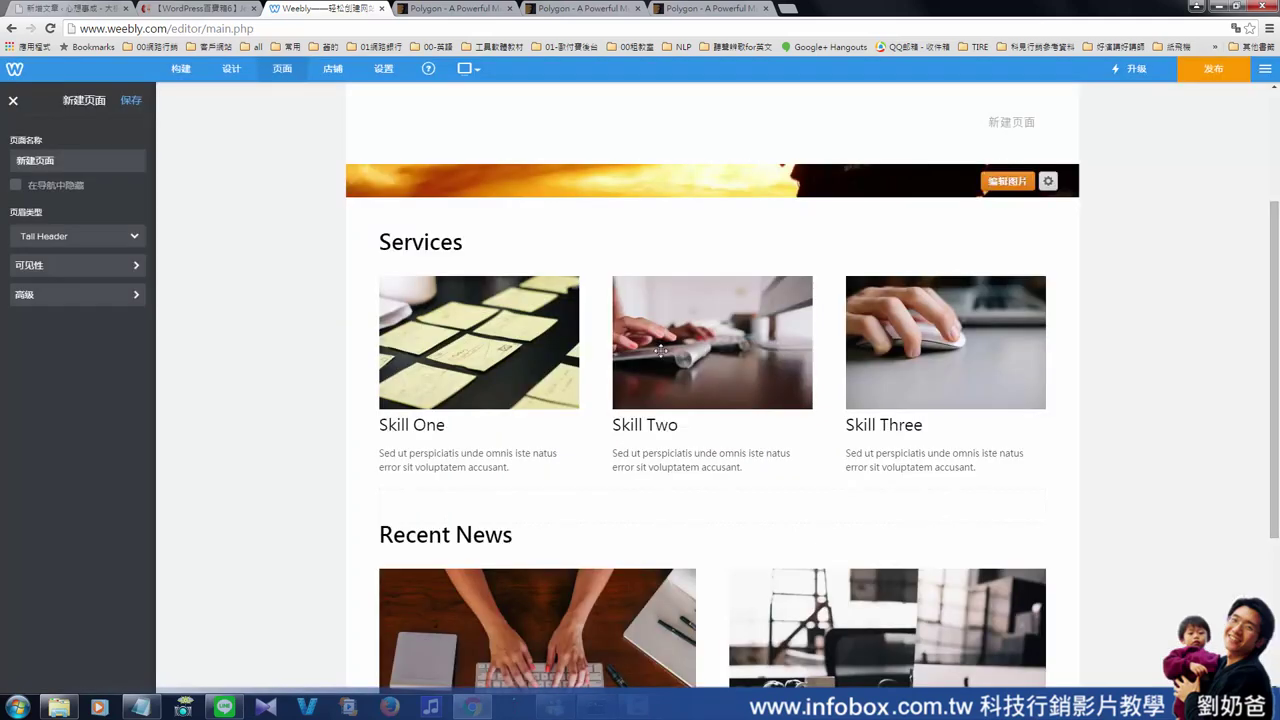
{"action": "left_click", "coordinate": [447, 425]}
{"action": "left_click_drag", "start_coordinate": [447, 425], "coordinate": [378, 425]}
{"action": "type", "text": "t"}
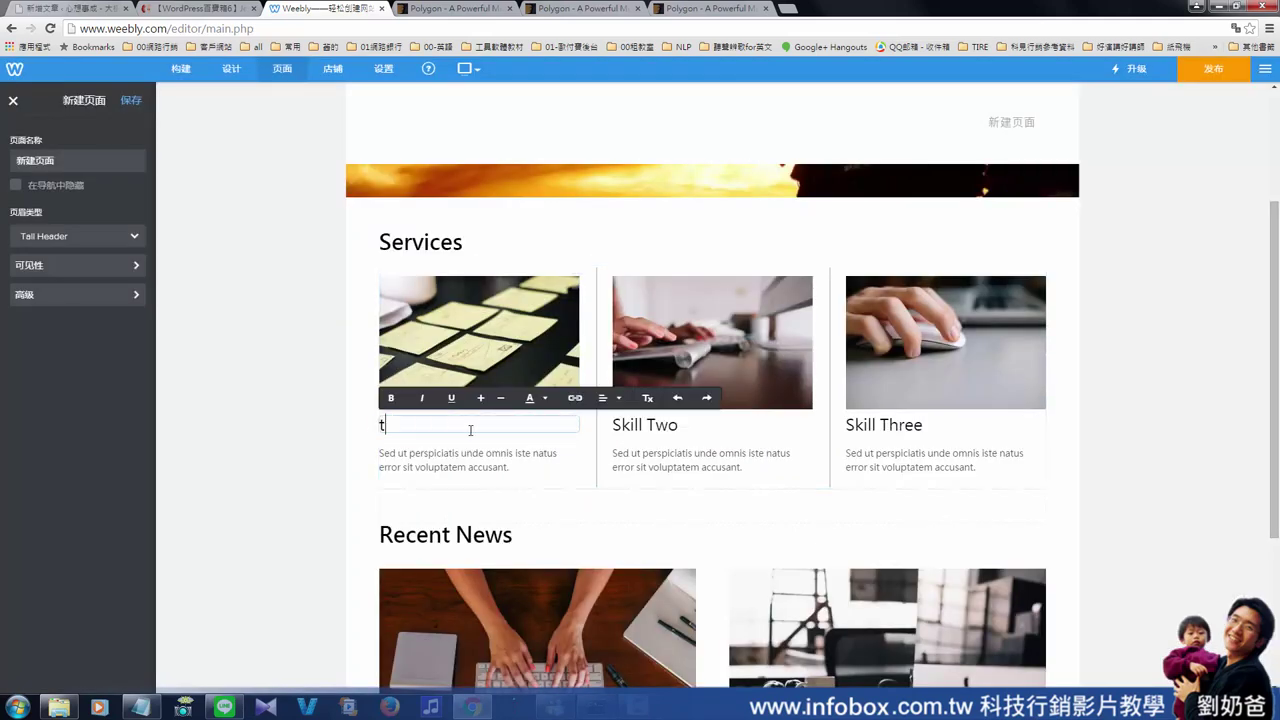
{"action": "type", "text": "esttsetse"}
Overwrite the last words of the first Services column's description with "gsetstsetset".
{"action": "left_click", "coordinate": [486, 453]}
{"action": "left_click_drag", "start_coordinate": [497, 467], "coordinate": [414, 467]}
{"action": "type", "text": "gsetstsetset"}
{"action": "left_click", "coordinate": [700, 455]}
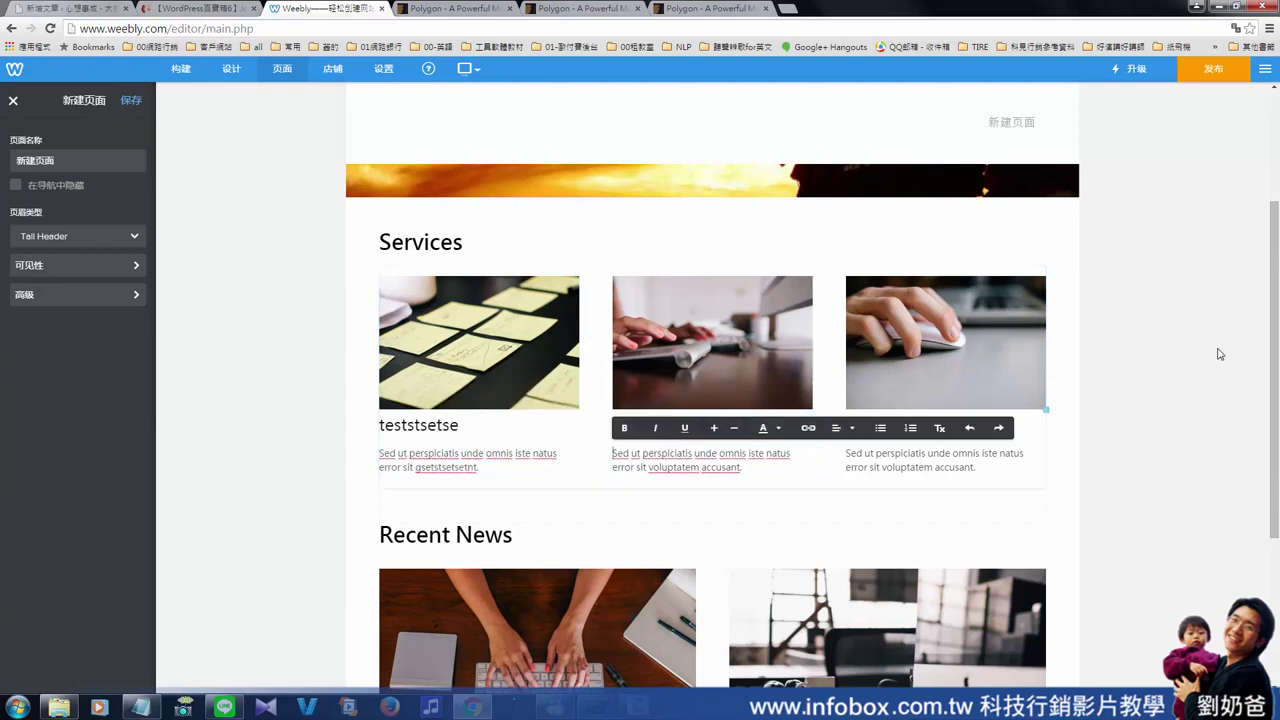
Shift both dividers between the three Services columns slightly to the left so the third column becomes wider.
{"action": "left_click", "coordinate": [1044, 410]}
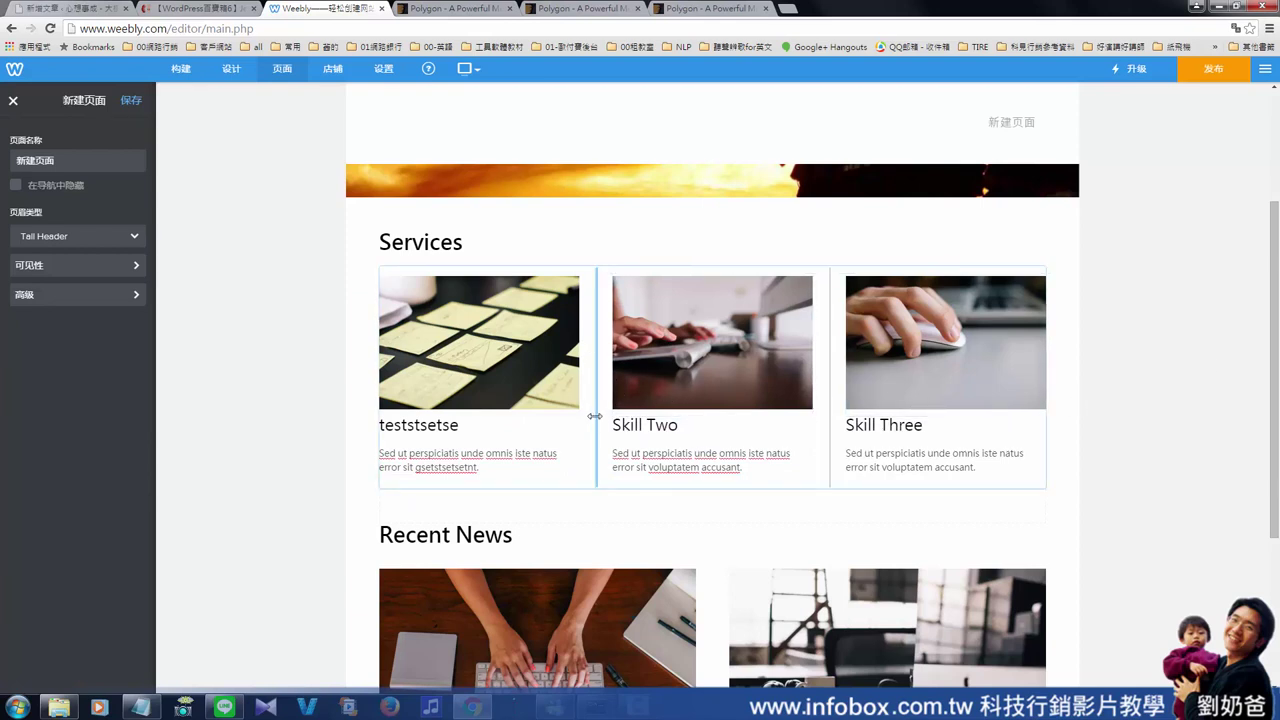
{"action": "mouse_move", "coordinate": [595, 416]}
{"action": "left_mouse_down"}
{"action": "mouse_move", "coordinate": [508, 416]}
{"action": "mouse_move", "coordinate": [668, 415]}
{"action": "mouse_move", "coordinate": [546, 417]}
{"action": "mouse_move", "coordinate": [588, 418]}
{"action": "left_mouse_up"}
{"action": "mouse_move", "coordinate": [830, 437]}
{"action": "left_mouse_down"}
{"action": "mouse_move", "coordinate": [903, 430]}
{"action": "mouse_move", "coordinate": [823, 437]}
{"action": "left_mouse_up"}
Shrink the Skill Two image slightly within its column, leaving the picture itself unreplaced.
{"action": "left_click", "coordinate": [763, 394]}
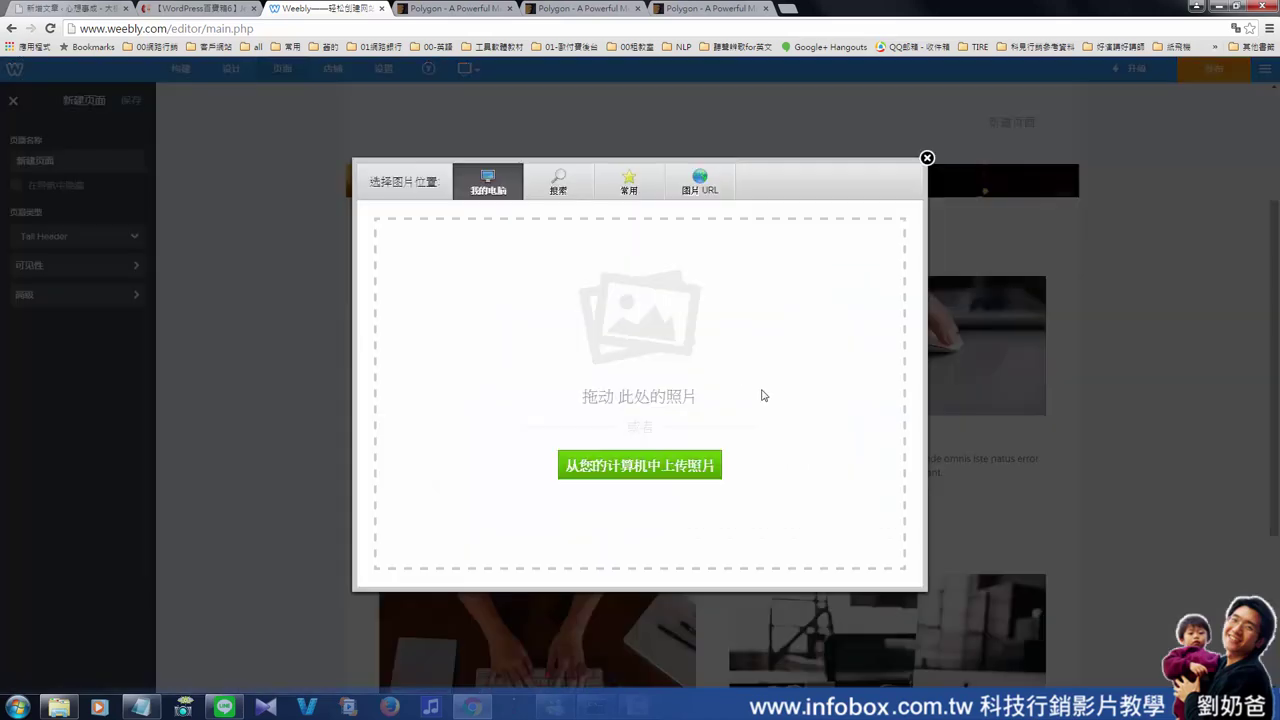
{"action": "left_click", "coordinate": [927, 159]}
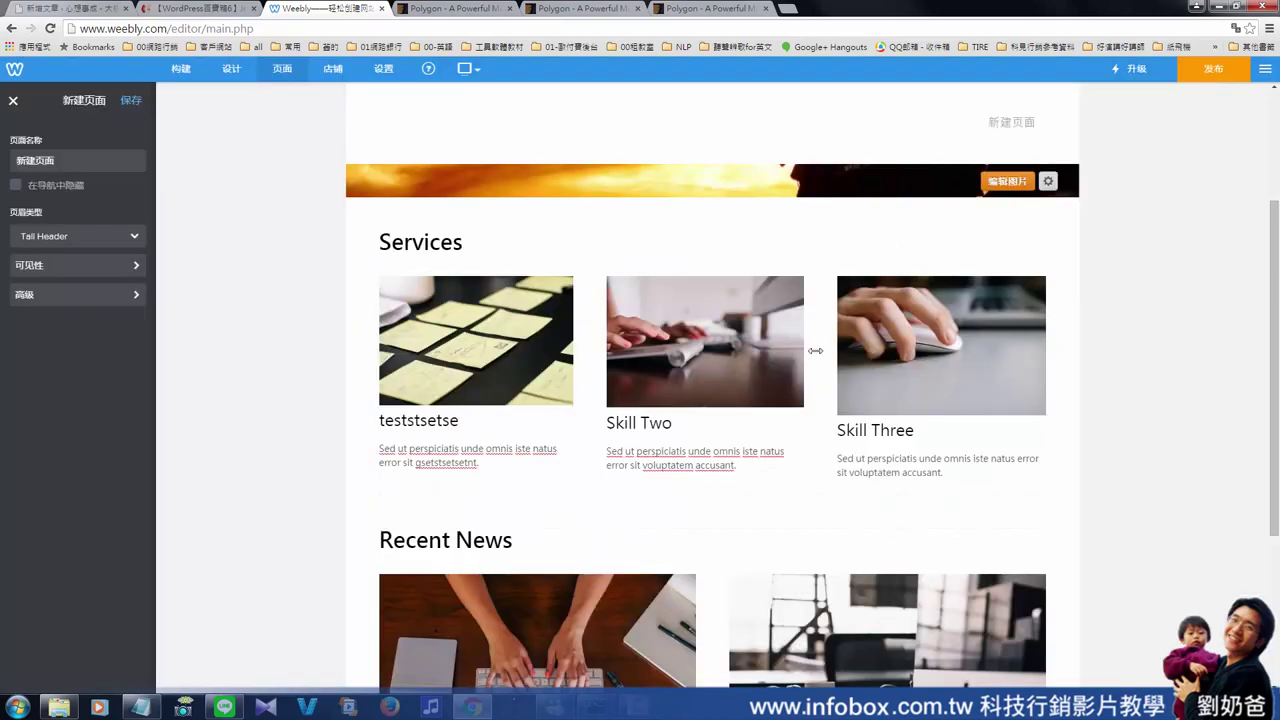
{"action": "mouse_move", "coordinate": [803, 409]}
{"action": "left_mouse_down"}
{"action": "mouse_move", "coordinate": [740, 365]}
{"action": "mouse_move", "coordinate": [810, 412]}
{"action": "mouse_move", "coordinate": [771, 380]}
{"action": "mouse_move", "coordinate": [794, 396]}
{"action": "left_mouse_up"}
{"action": "left_click", "coordinate": [1045, 451]}
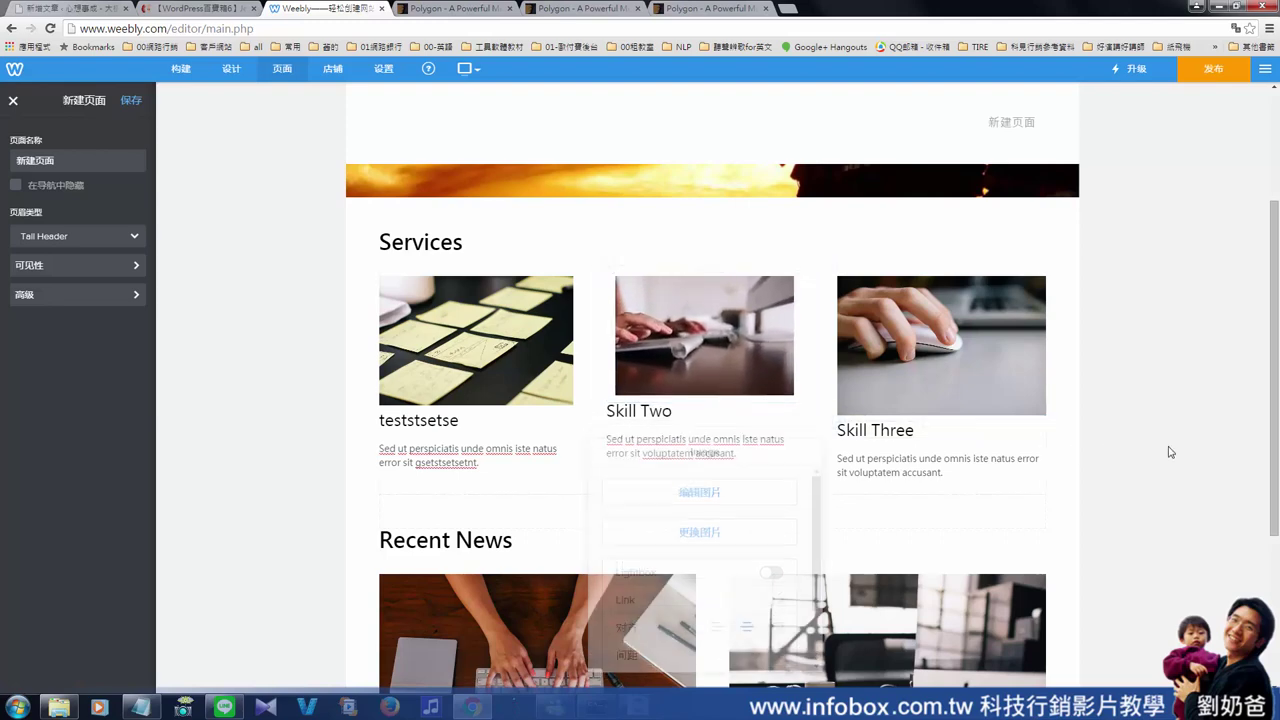
{"action": "scroll", "coordinate": [1167, 452], "scroll_direction": "down", "scroll_amount": 2}
{"action": "scroll", "coordinate": [1146, 443], "scroll_direction": "up", "scroll_amount": 3}
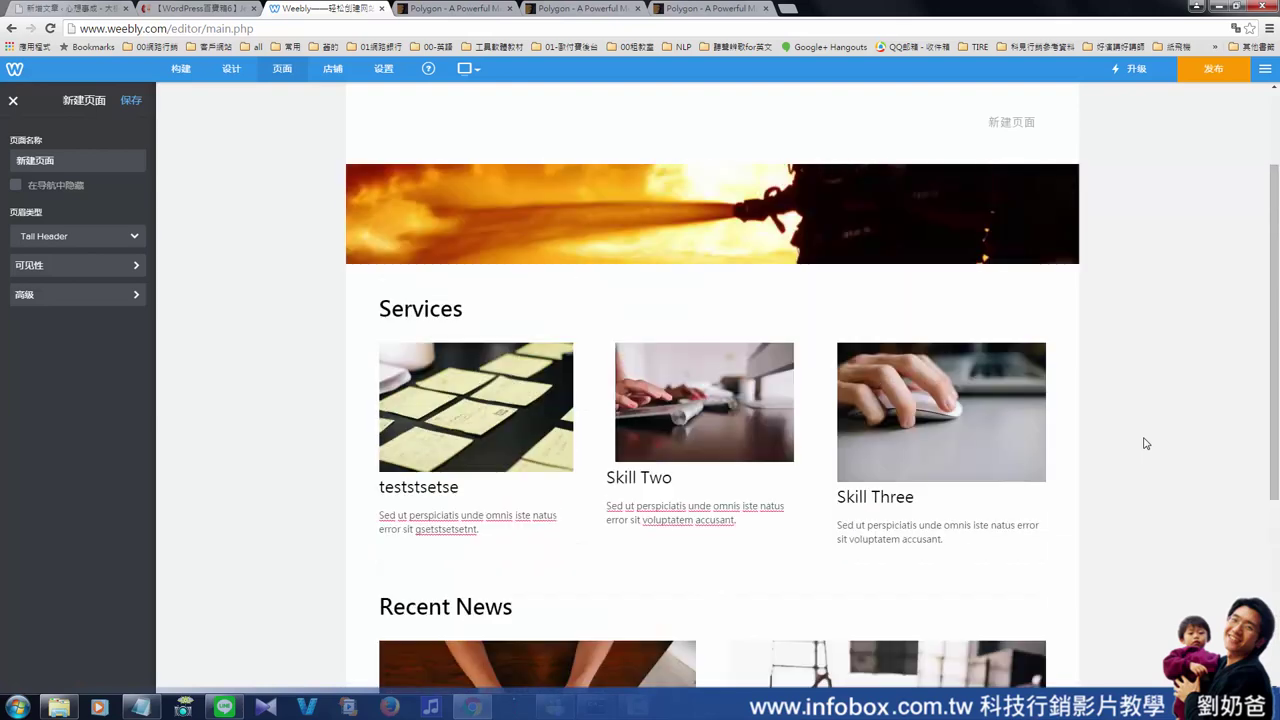
{"action": "scroll", "coordinate": [1146, 443], "scroll_direction": "up", "scroll_amount": 2}
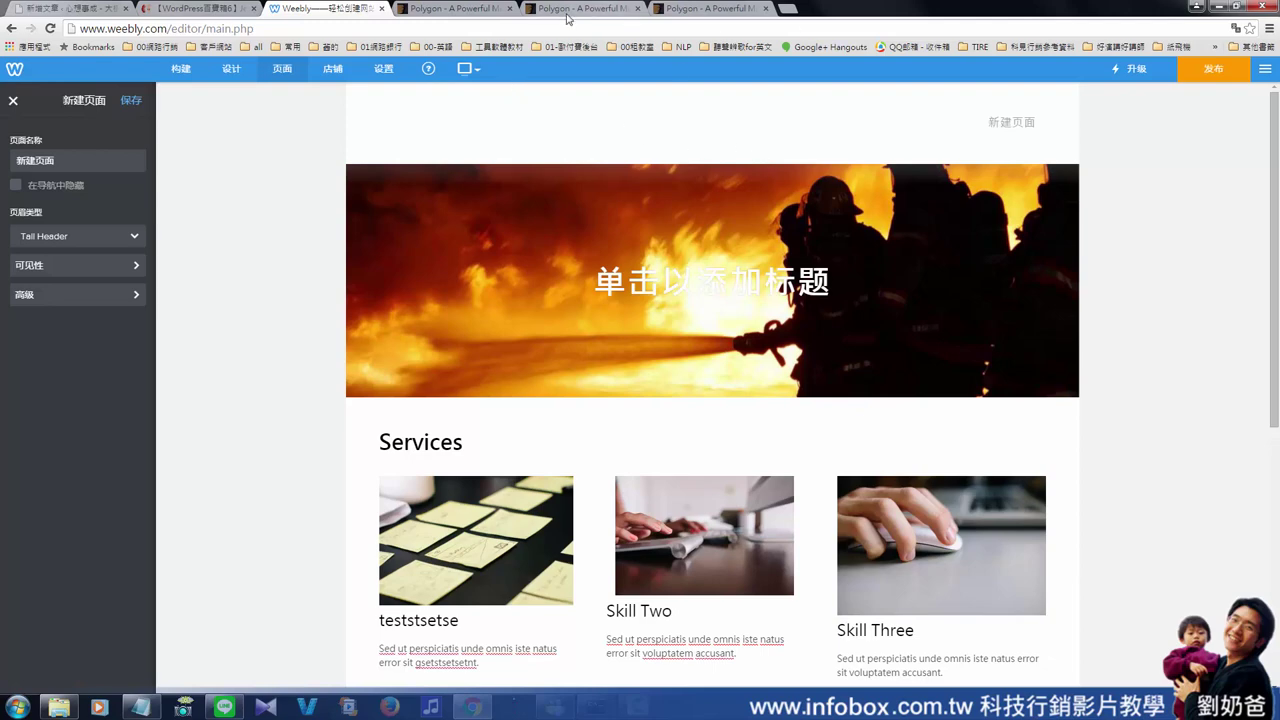
{"action": "left_click", "coordinate": [789, 10]}
{"action": "left_click_drag", "start_coordinate": [797, 22], "coordinate": [435, 29]}
{"action": "type", "text": "www"}
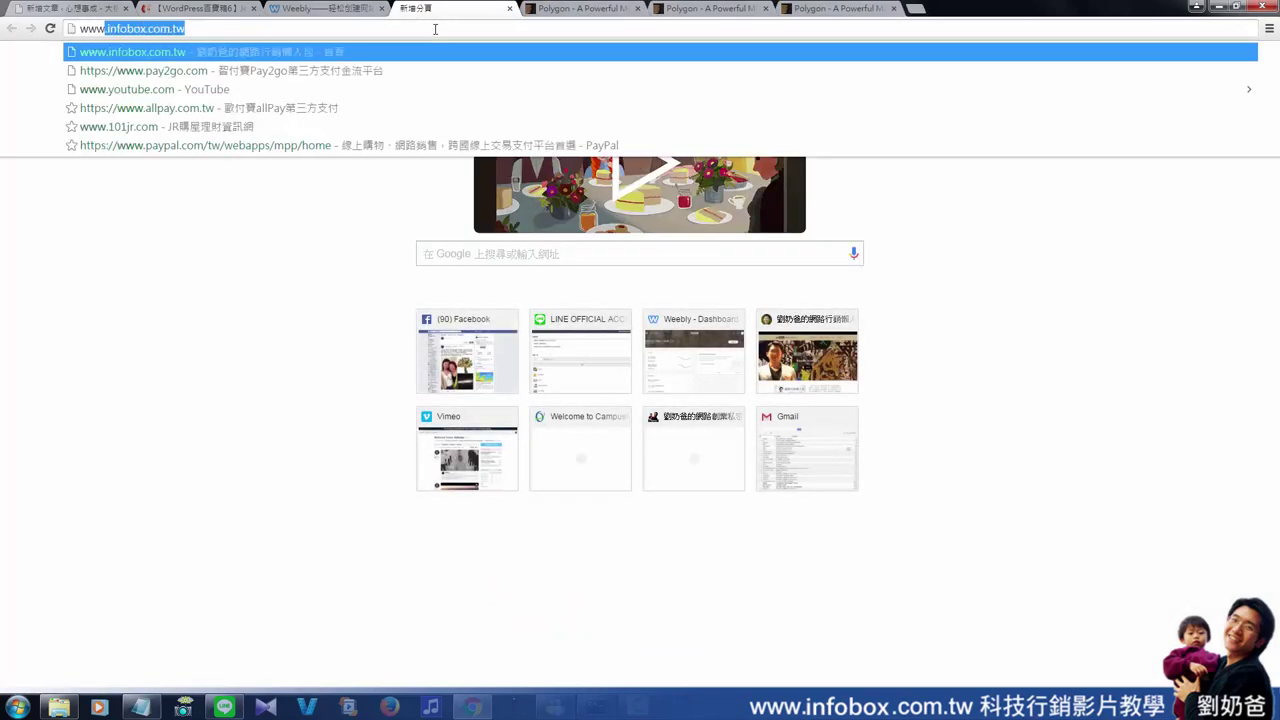
{"action": "key", "text": "Return"}
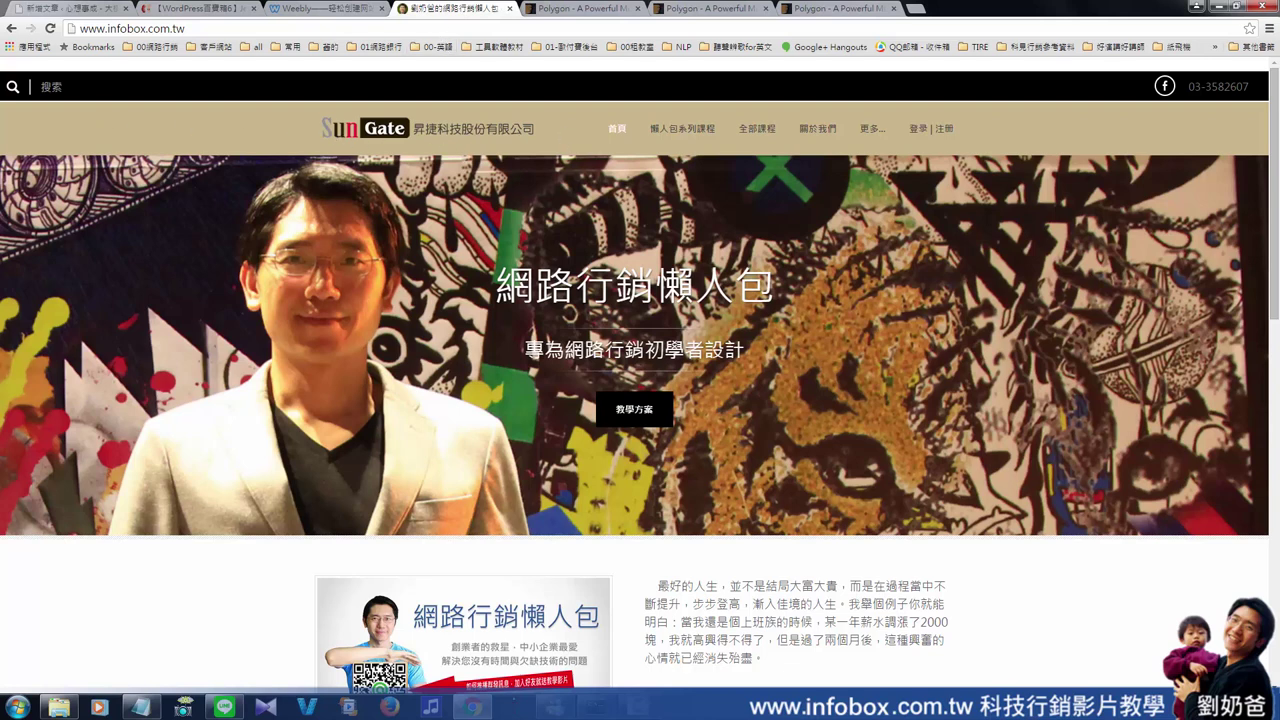
View the site's 懶人包系列課程 page and its 全部課程 page to examine their column layouts.
{"action": "left_click", "coordinate": [195, 28]}
{"action": "left_click", "coordinate": [706, 143]}
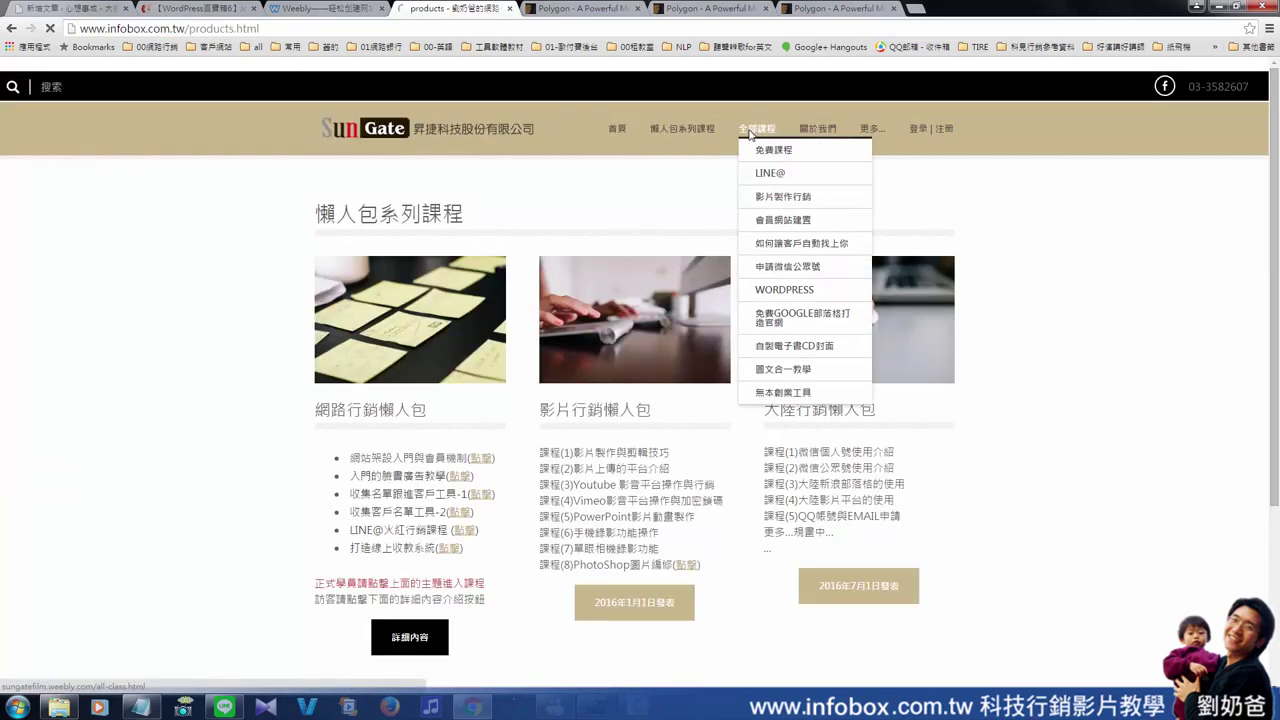
{"action": "left_click", "coordinate": [750, 133]}
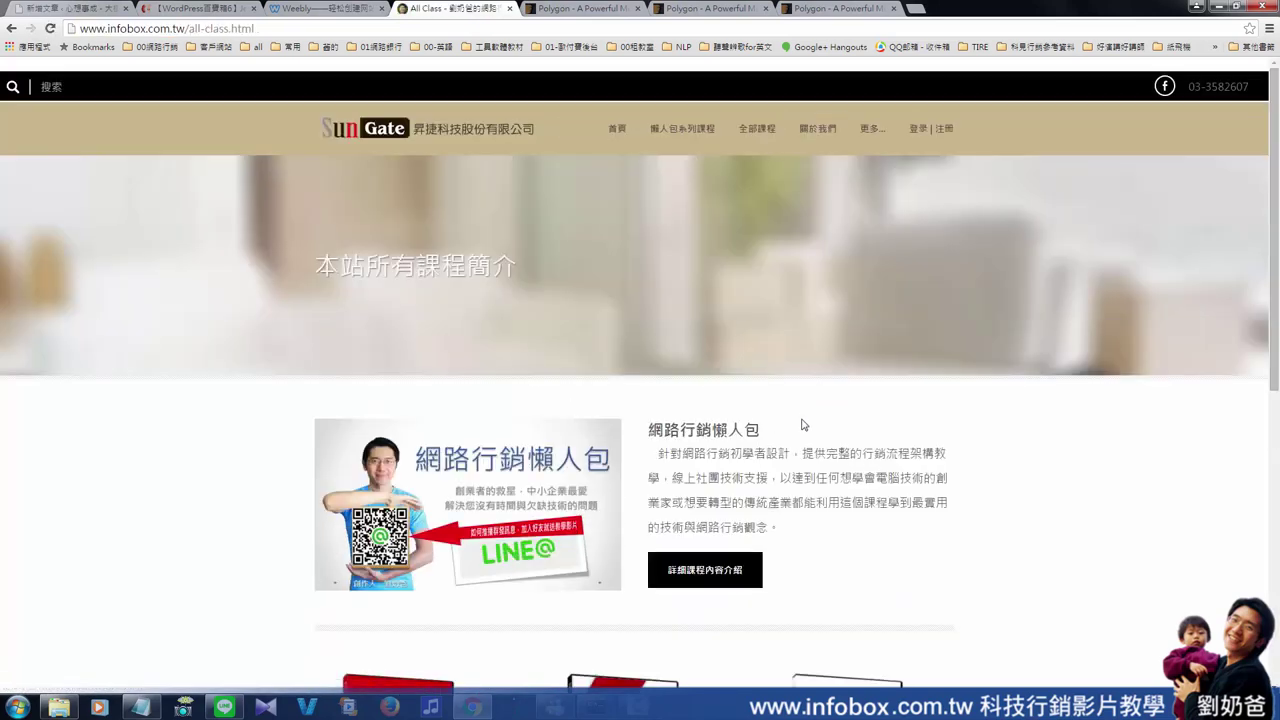
{"action": "scroll", "coordinate": [812, 178], "scroll_direction": "down", "scroll_amount": 3}
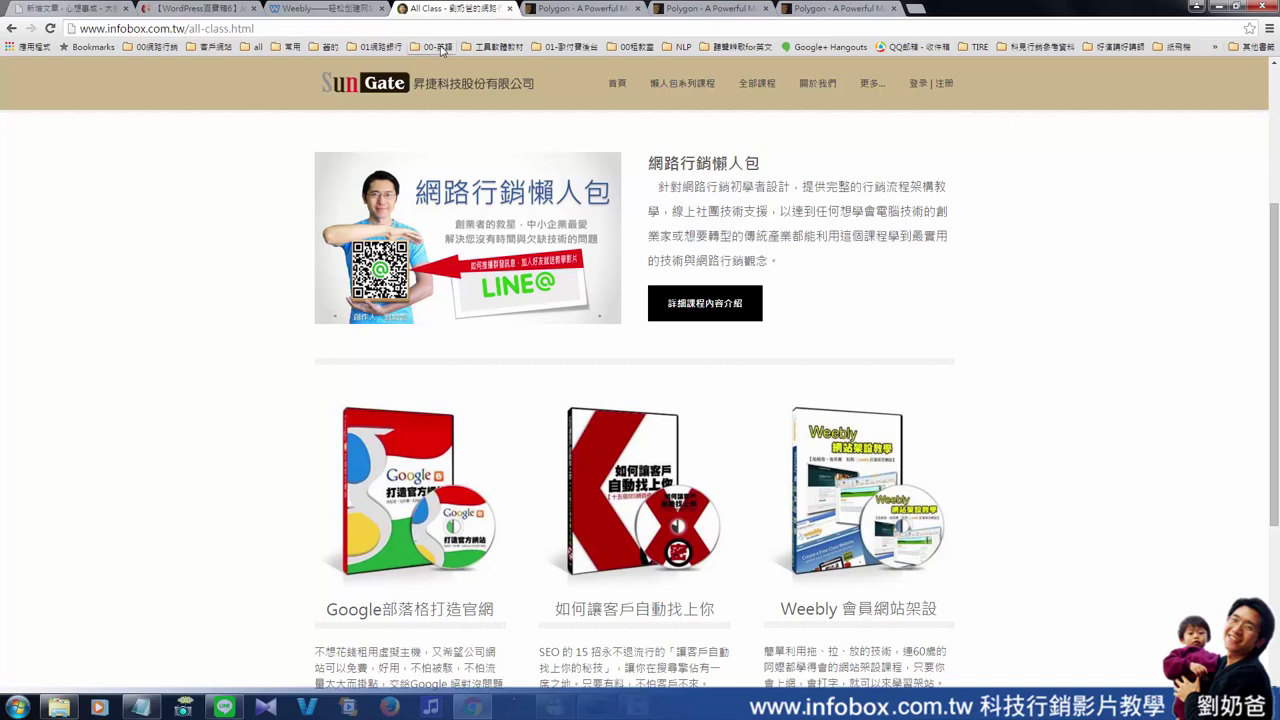
Return to the Weebly editor and review the whole layout of the new page.
{"action": "left_click", "coordinate": [341, 9]}
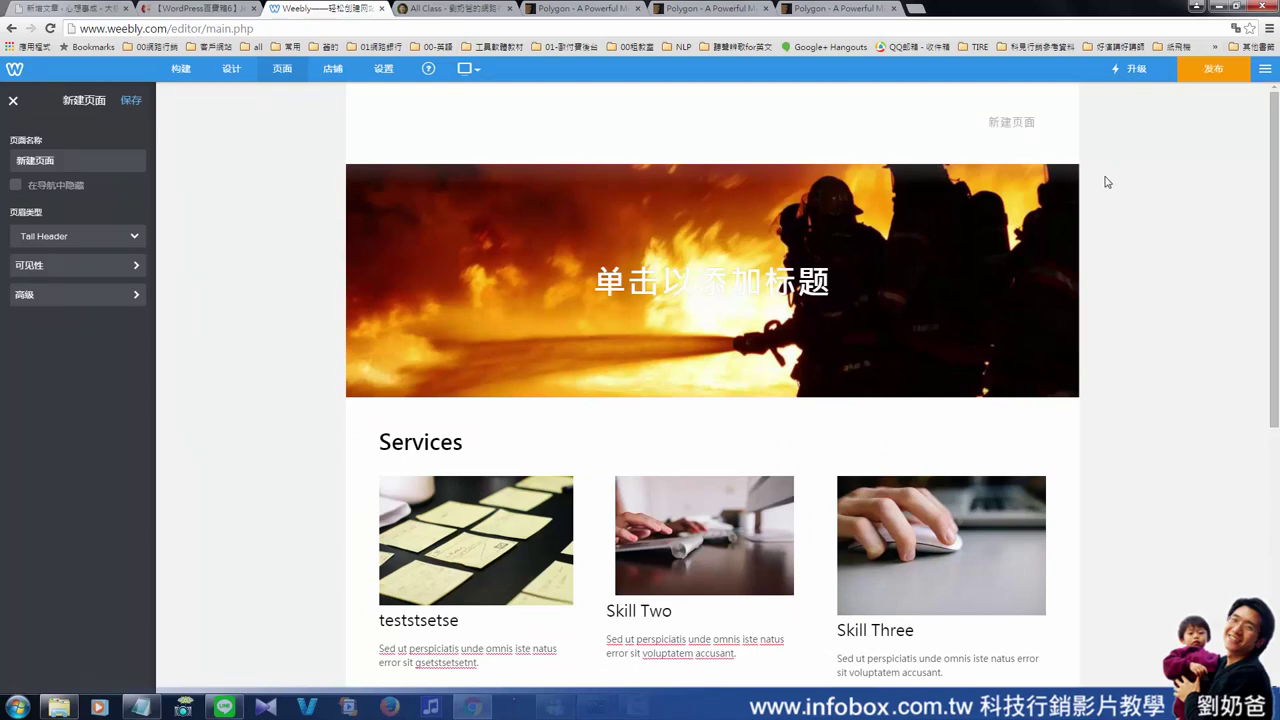
{"action": "scroll", "coordinate": [1105, 182], "scroll_direction": "down", "scroll_amount": 4}
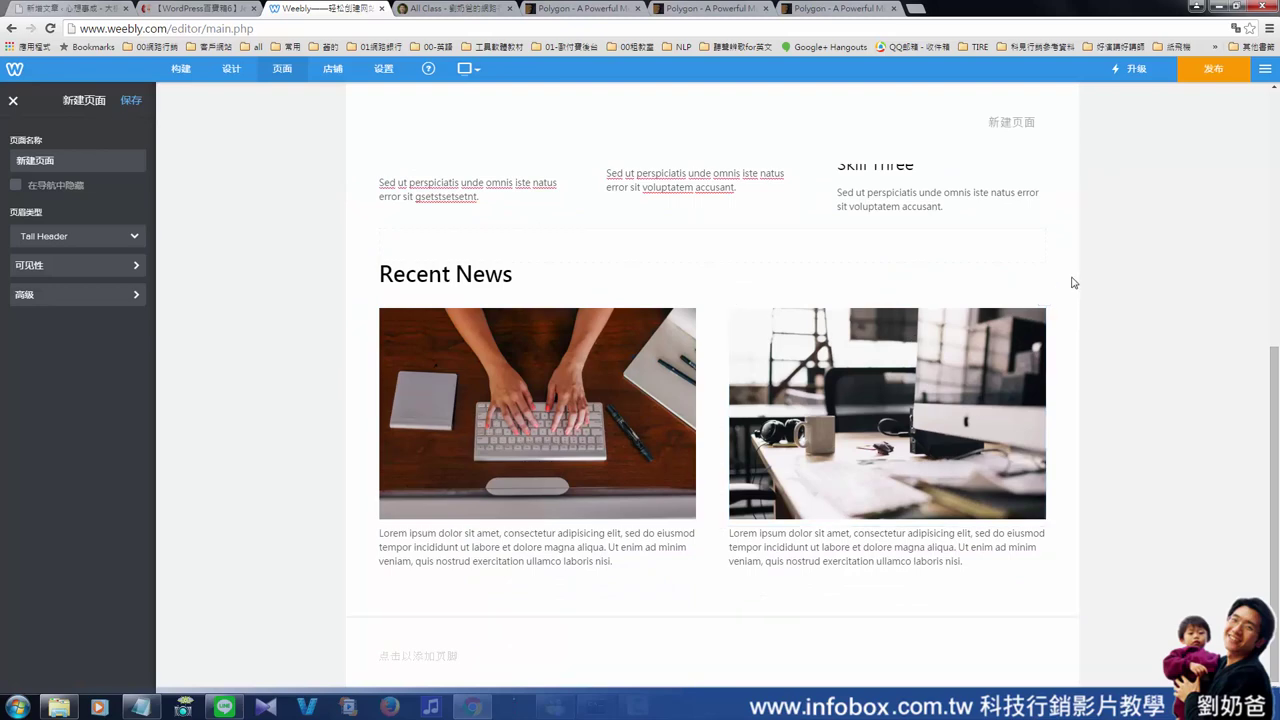
{"action": "scroll", "coordinate": [1072, 283], "scroll_direction": "up", "scroll_amount": 4}
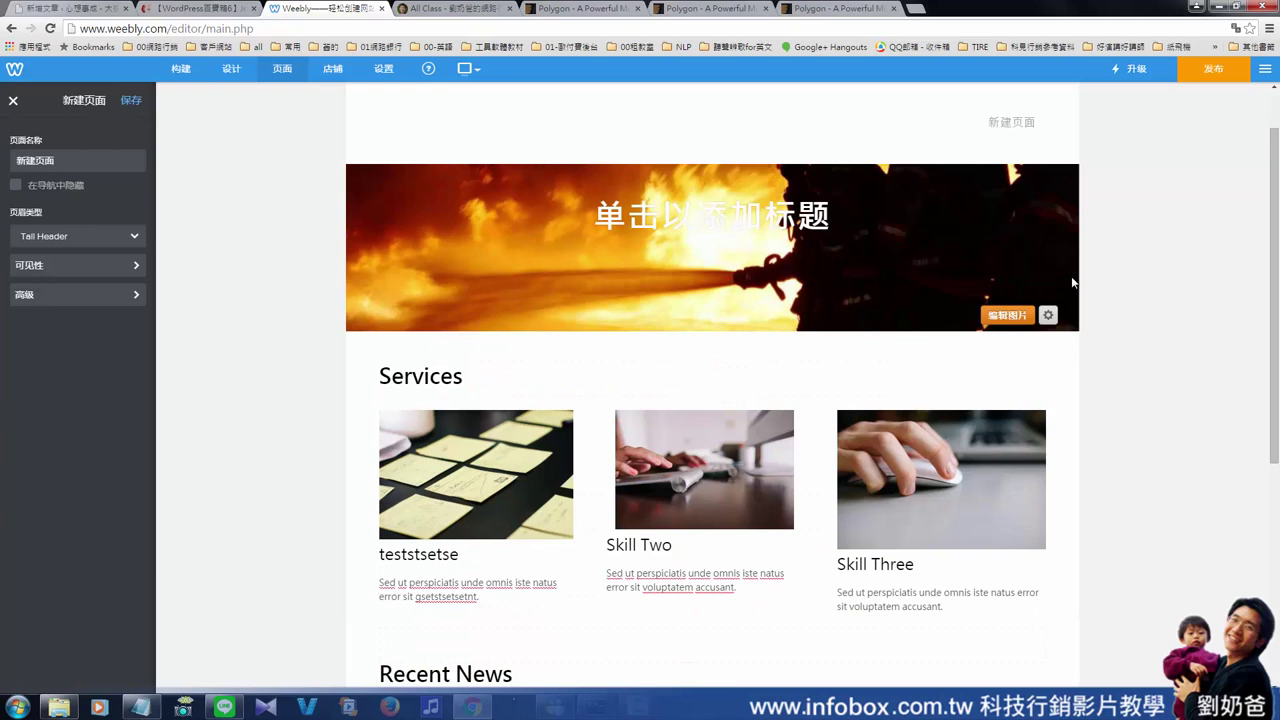
{"action": "scroll", "coordinate": [1072, 283], "scroll_direction": "up", "scroll_amount": 1}
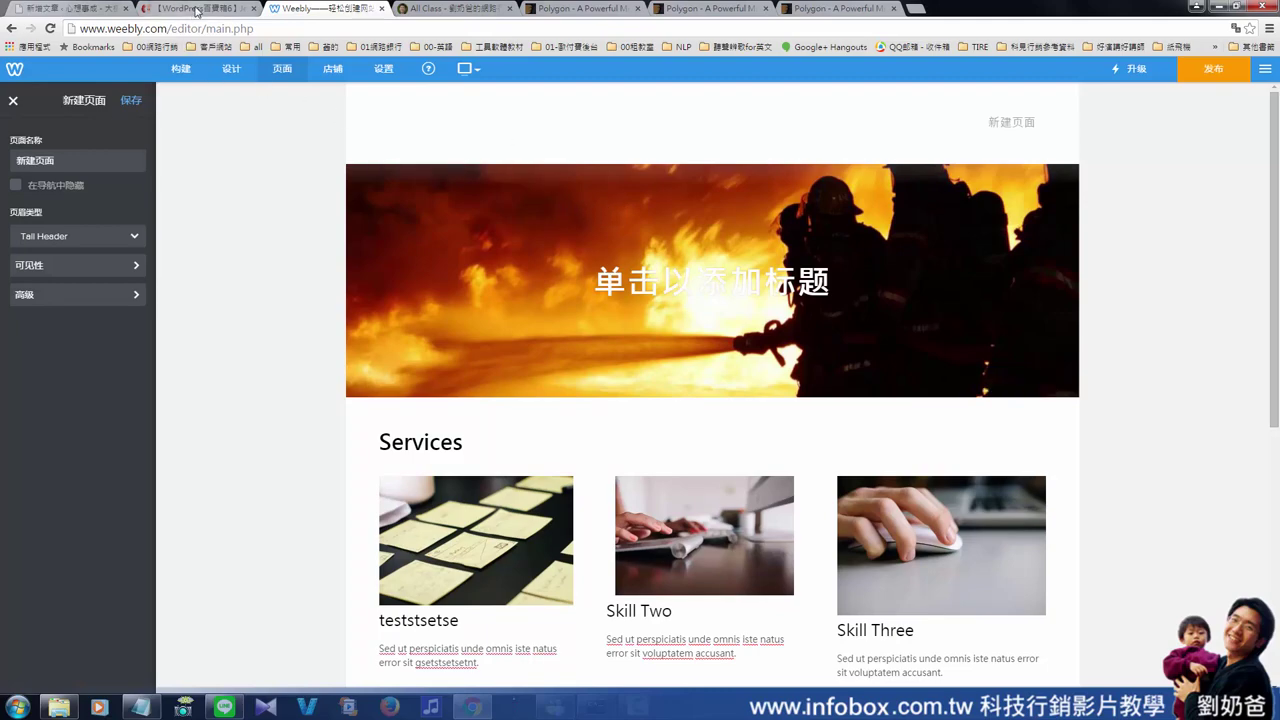
Switch to the sofree.cc article on the WordPress Jetpack plugin and examine how its text and images are arranged.
{"action": "left_click", "coordinate": [198, 10]}
{"action": "scroll", "coordinate": [695, 333], "scroll_direction": "down", "scroll_amount": 8}
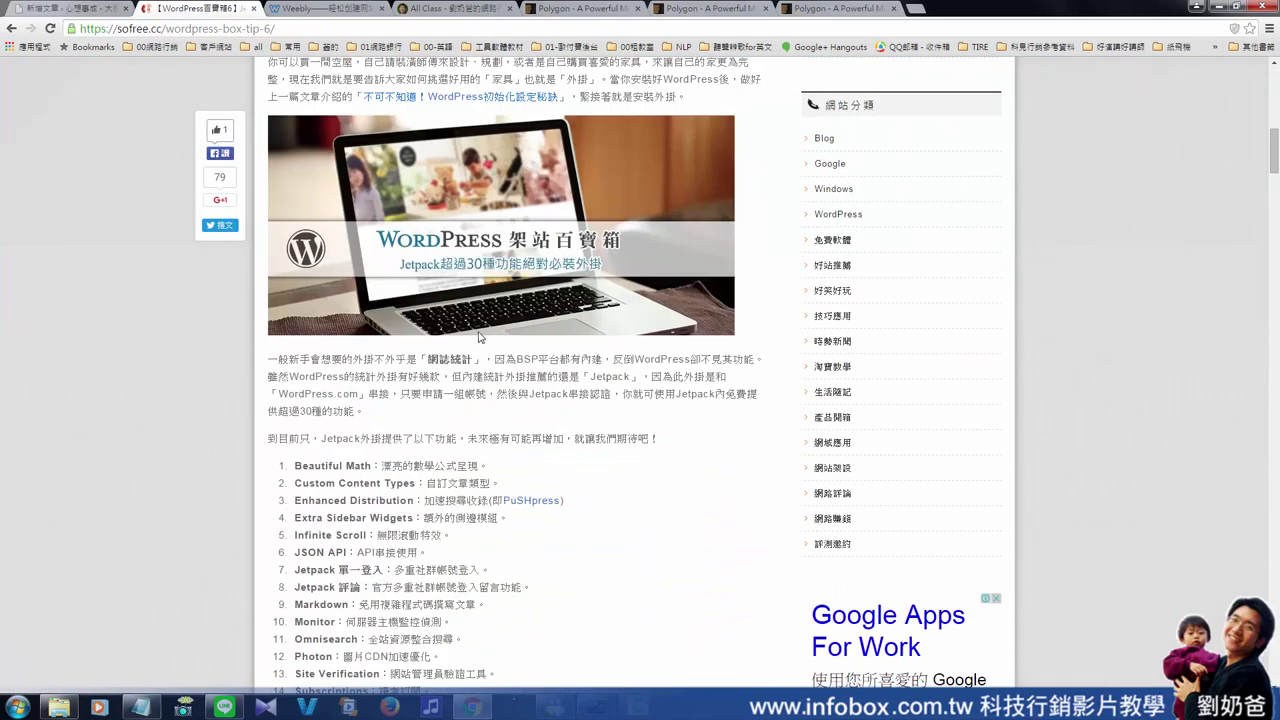
{"action": "scroll", "coordinate": [714, 370], "scroll_direction": "up", "scroll_amount": 8}
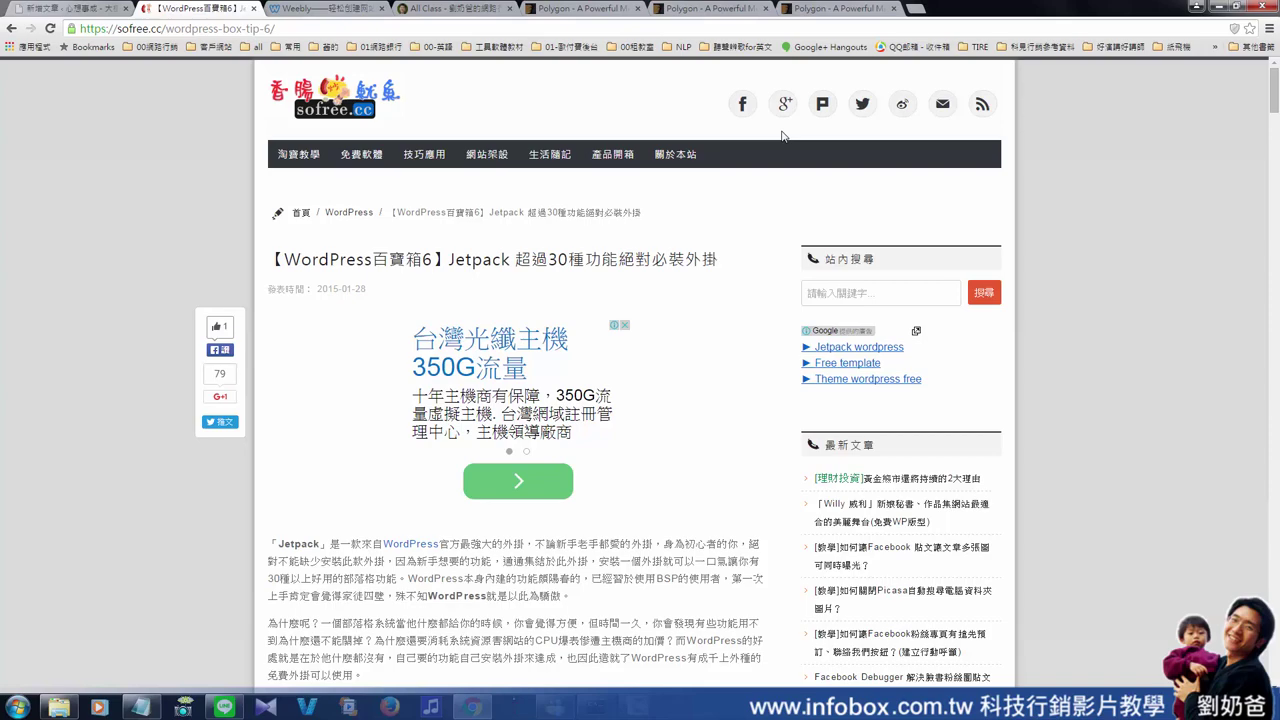
{"action": "scroll", "coordinate": [810, 400], "scroll_direction": "down", "scroll_amount": 5}
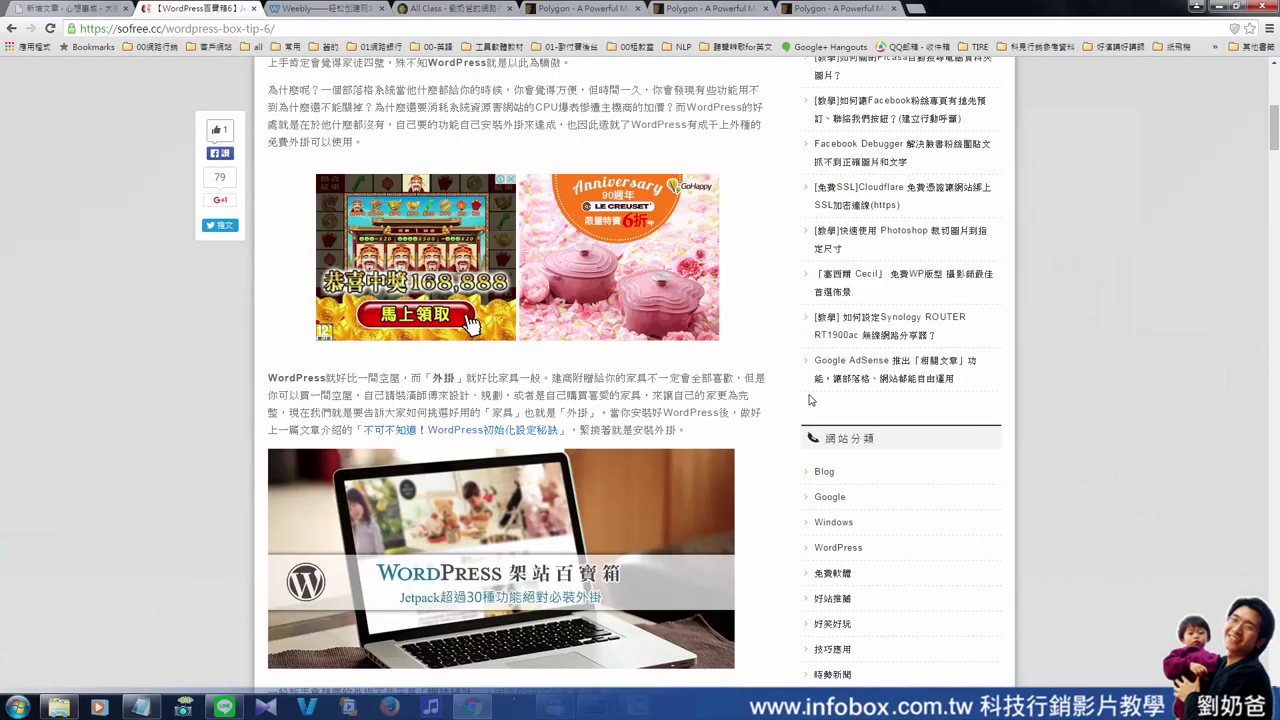
{"action": "scroll", "coordinate": [810, 400], "scroll_direction": "up", "scroll_amount": 4}
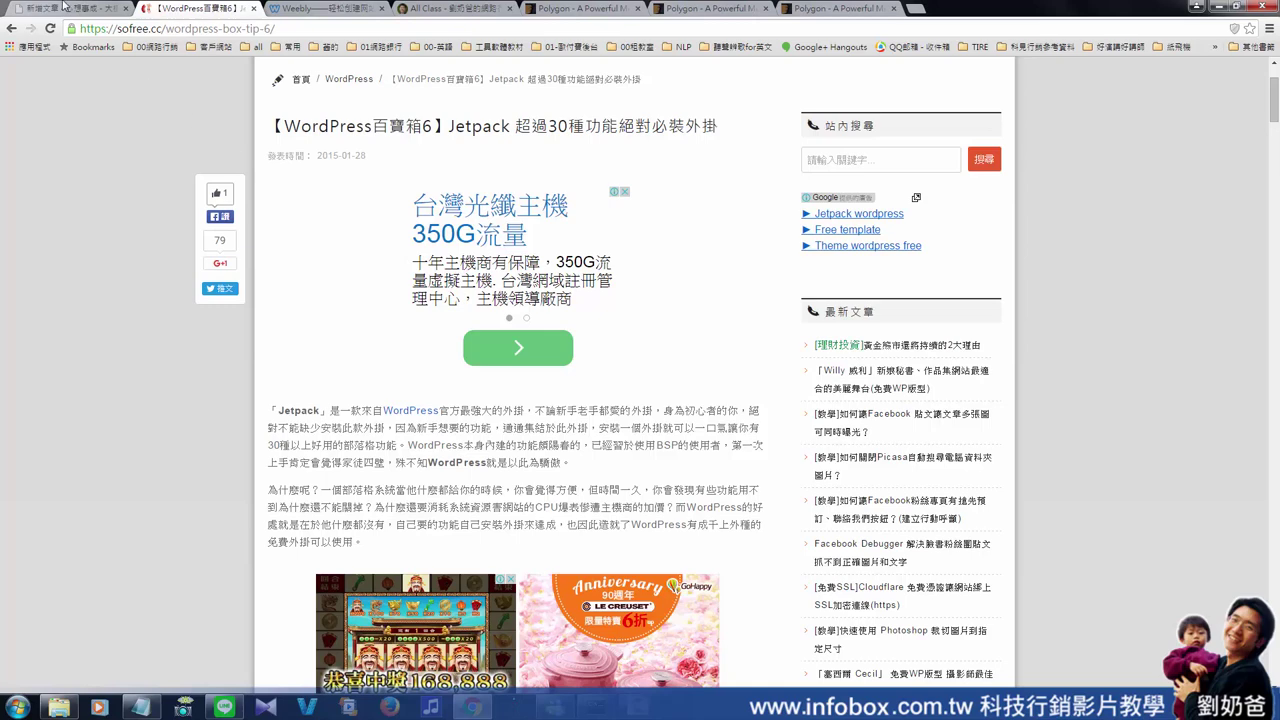
Switch to the new WordPress post, delete its existing image and append "kughukfyukfyukf" to the body text.
{"action": "left_click", "coordinate": [65, 8]}
{"action": "scroll", "coordinate": [385, 408], "scroll_direction": "down", "scroll_amount": 4}
{"action": "scroll", "coordinate": [566, 445], "scroll_direction": "up", "scroll_amount": 4}
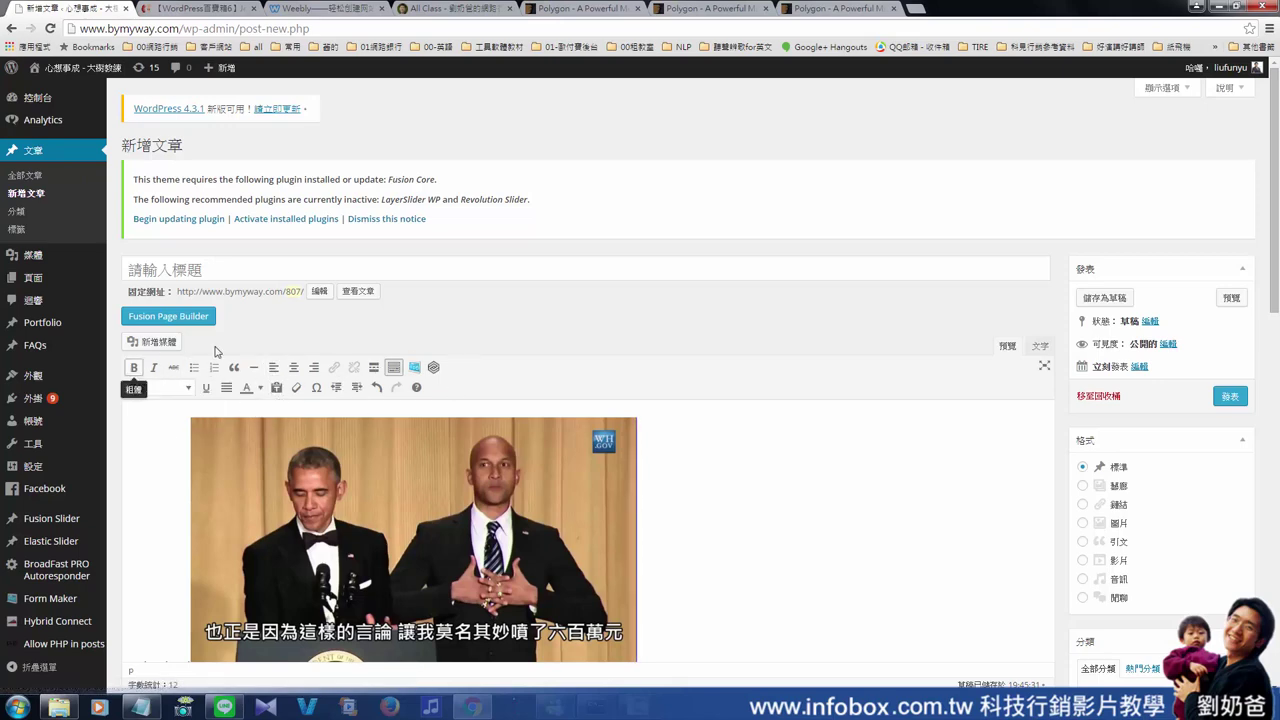
{"action": "scroll", "coordinate": [760, 512], "scroll_direction": "down", "scroll_amount": 2}
{"action": "scroll", "coordinate": [760, 514], "scroll_direction": "up", "scroll_amount": 2}
{"action": "key", "text": "BackSpace"}
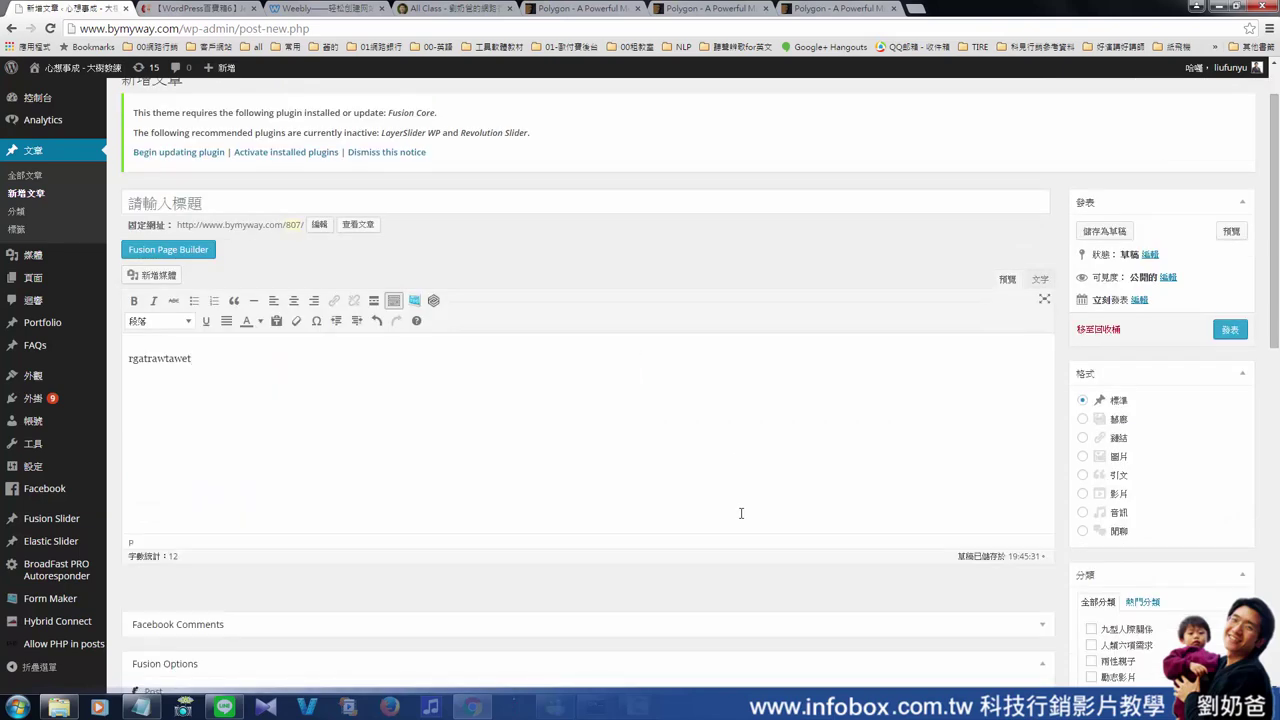
{"action": "type", "text": "kughukfyukfyukf"}
Insert the media library photo of two men in tuxedos below the post text at the large 669 × 376 size.
{"action": "left_click", "coordinate": [144, 280]}
{"action": "left_click", "coordinate": [294, 218]}
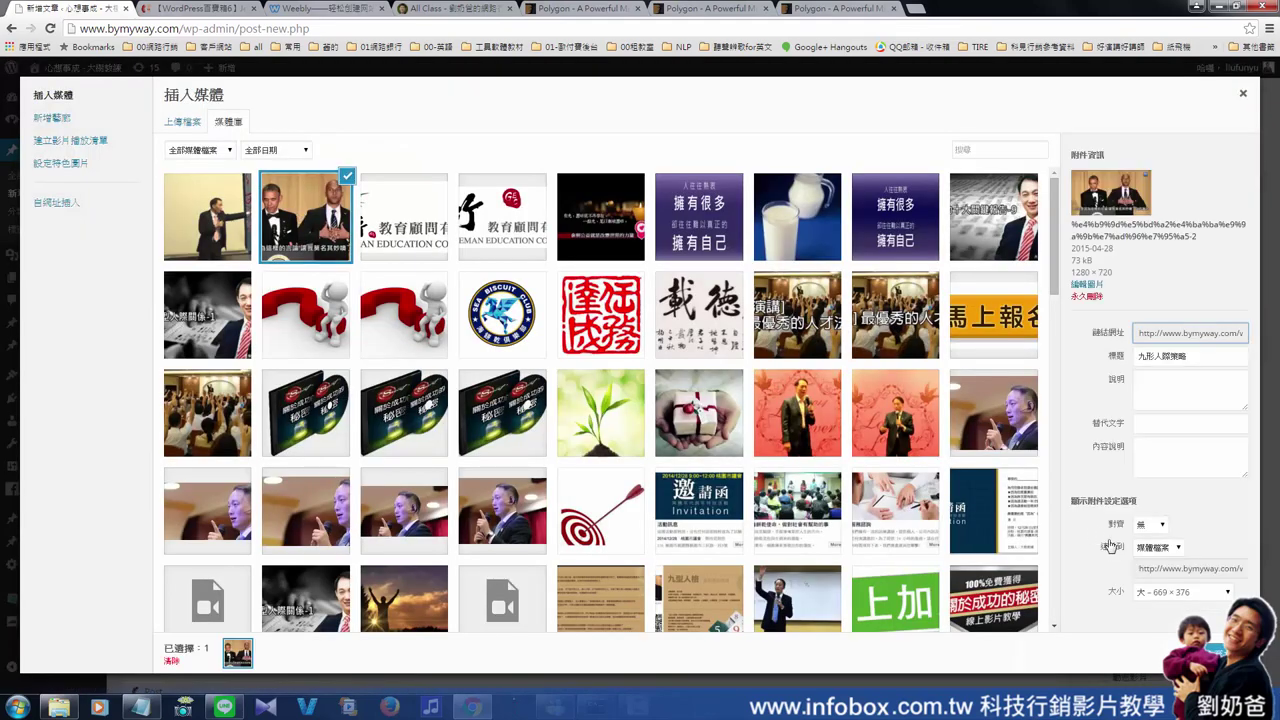
{"action": "left_click", "coordinate": [1190, 652]}
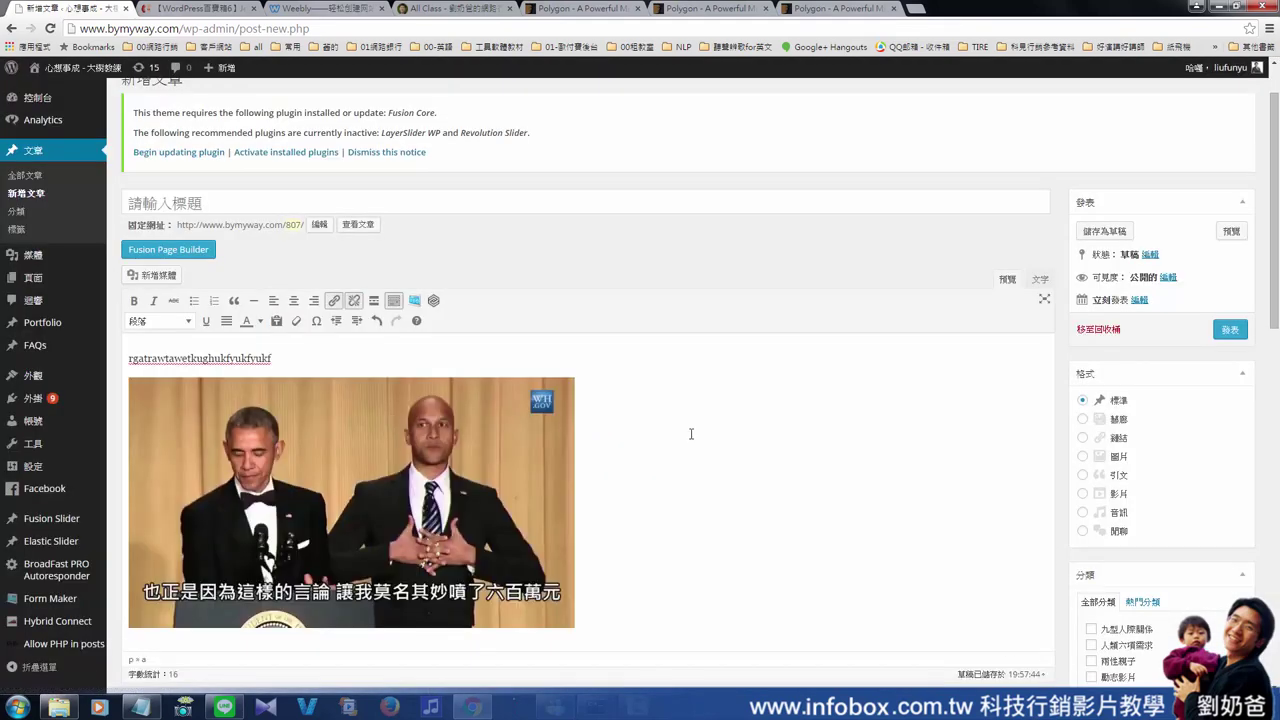
Shrink the inserted photo in the post to about 60% of its width.
{"action": "left_click", "coordinate": [392, 453]}
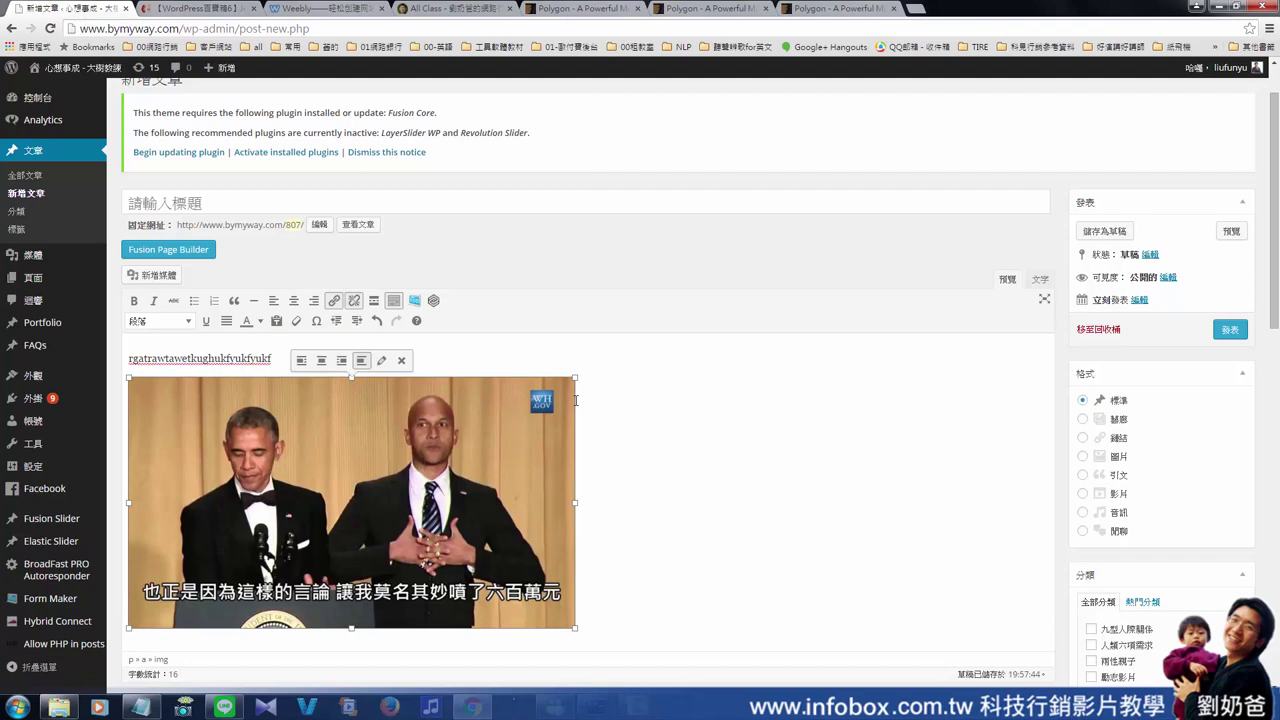
{"action": "left_click_drag", "start_coordinate": [575, 377], "coordinate": [400, 480]}
{"action": "left_click", "coordinate": [500, 482]}
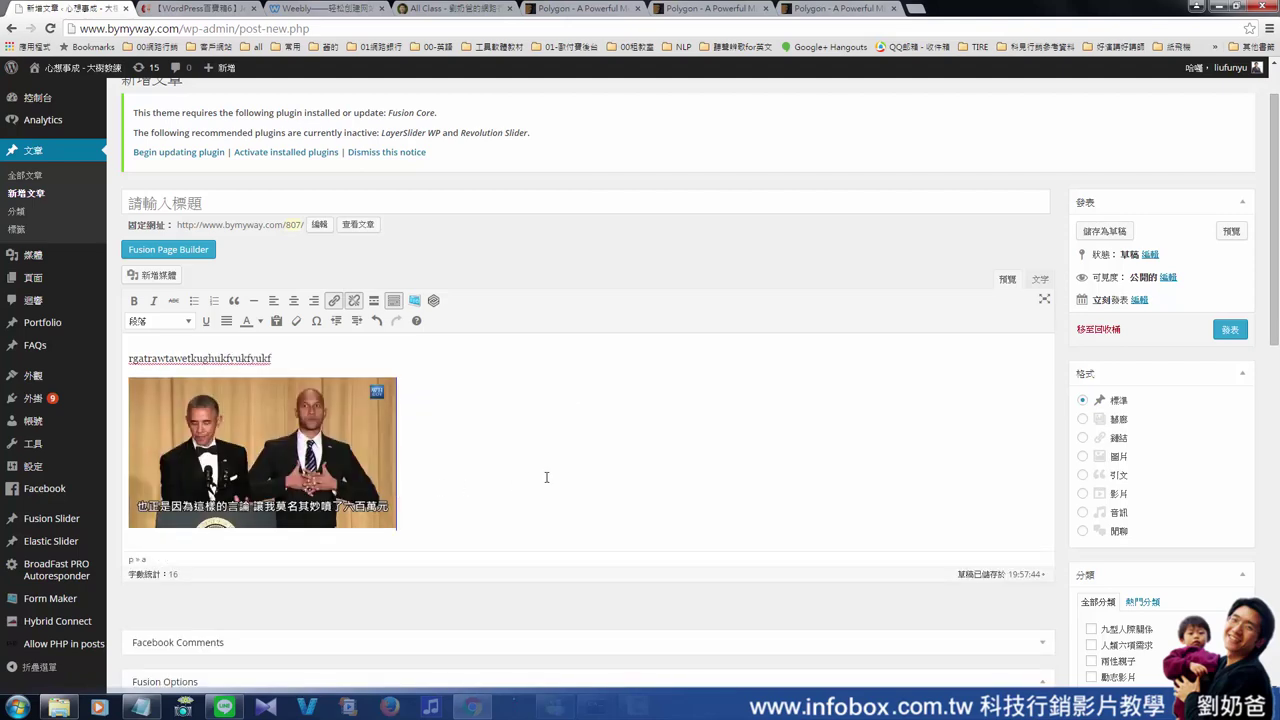
Switch to the Weebly page, open and close the image picker for the Skill Two photo, and examine the Services and Recent News layout.
{"action": "left_click", "coordinate": [325, 8]}
{"action": "left_click", "coordinate": [636, 561]}
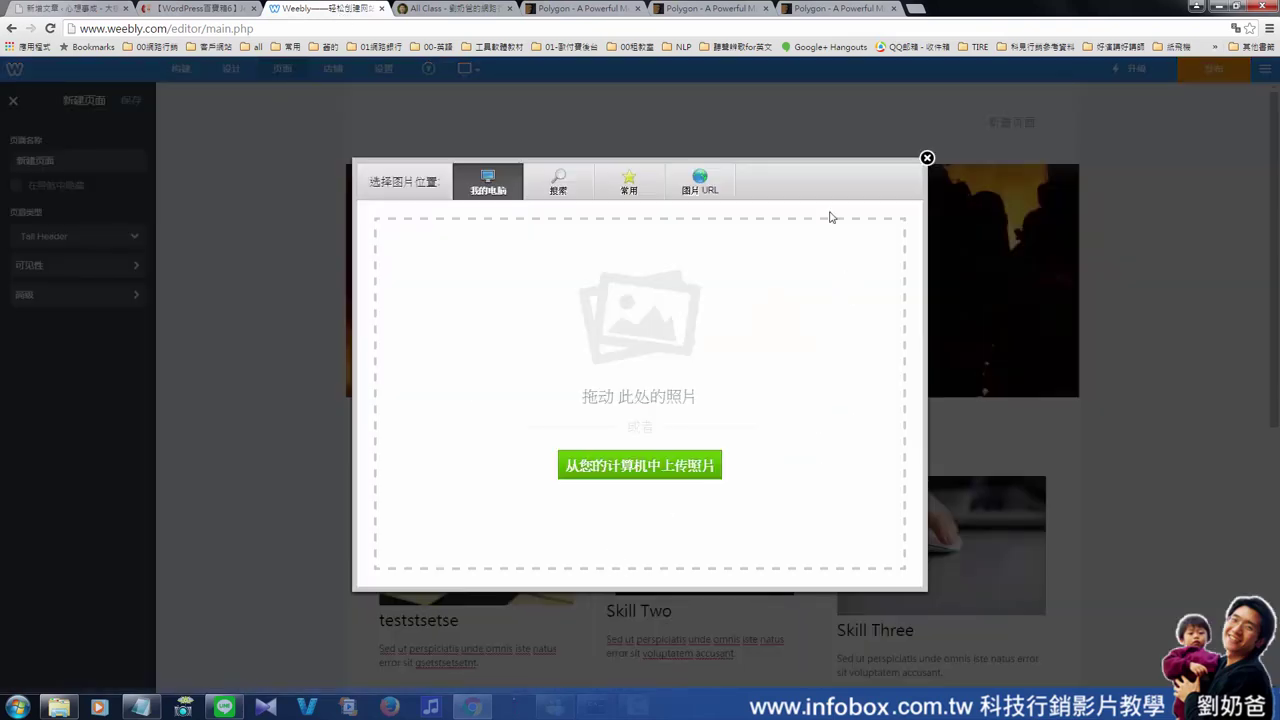
{"action": "left_click", "coordinate": [925, 160]}
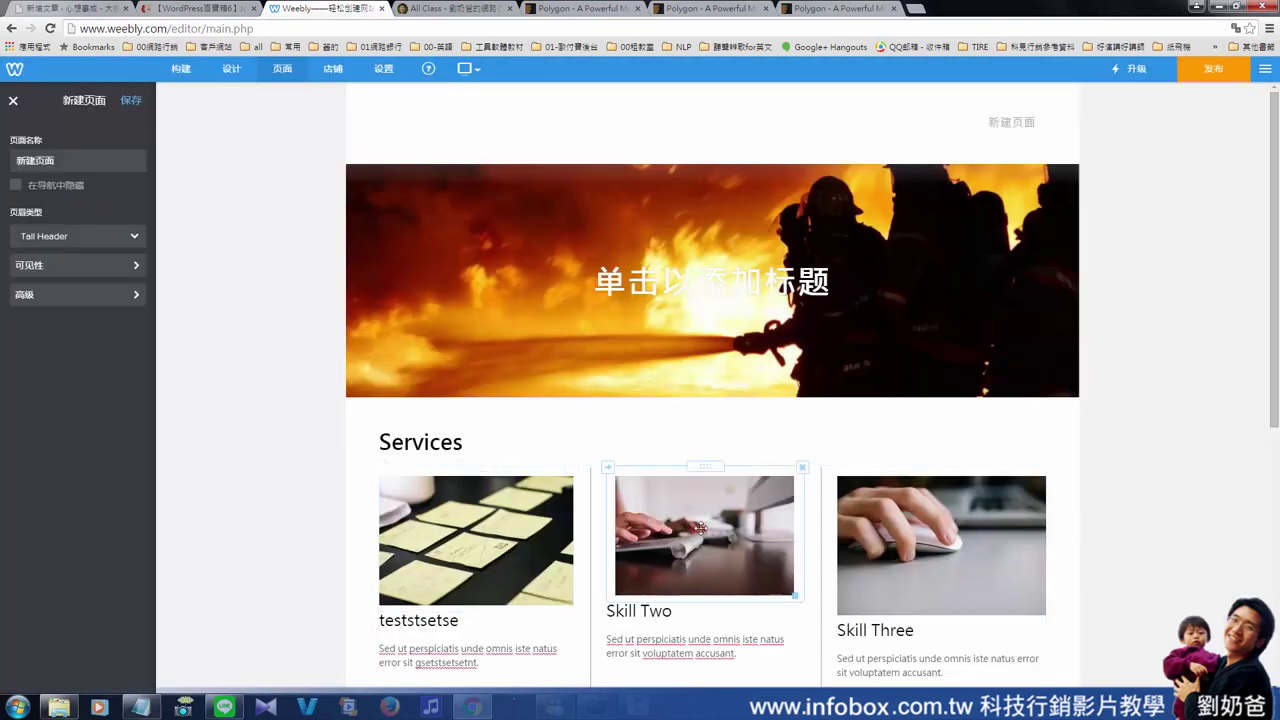
{"action": "scroll", "coordinate": [949, 524], "scroll_direction": "down", "scroll_amount": 2}
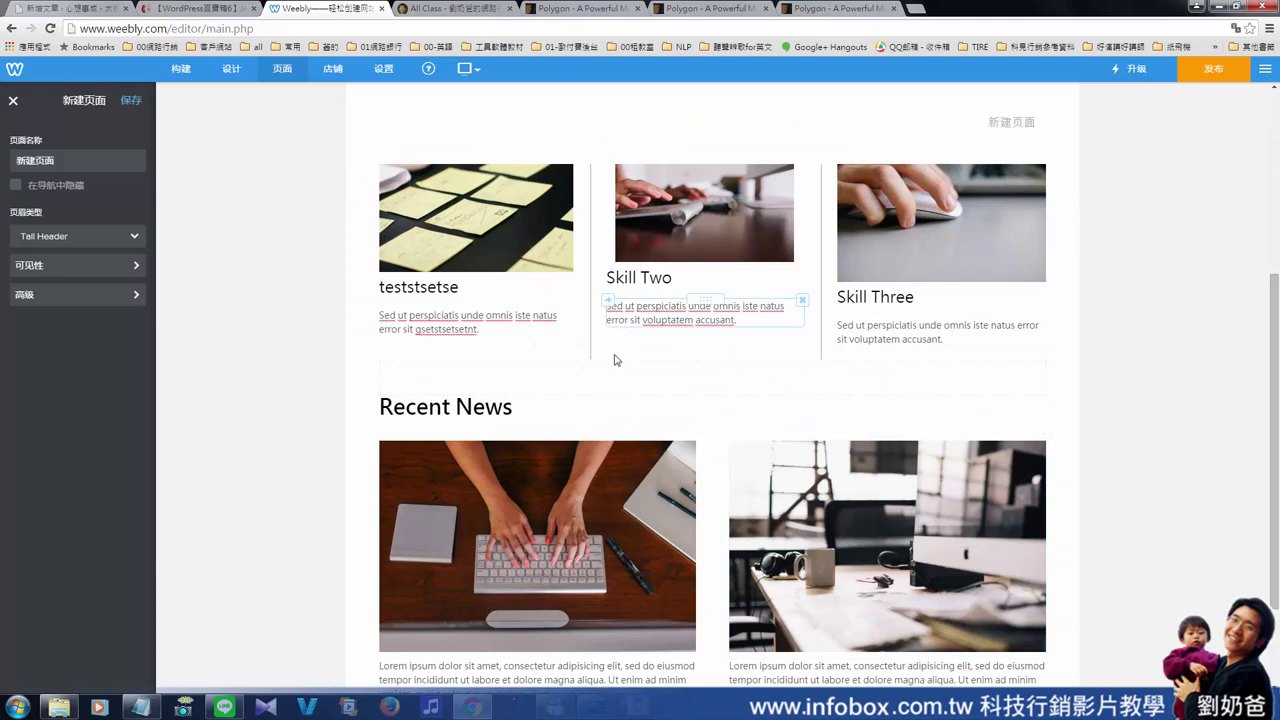
{"action": "scroll", "coordinate": [910, 475], "scroll_direction": "down", "scroll_amount": 1}
{"action": "scroll", "coordinate": [900, 480], "scroll_direction": "up", "scroll_amount": 4}
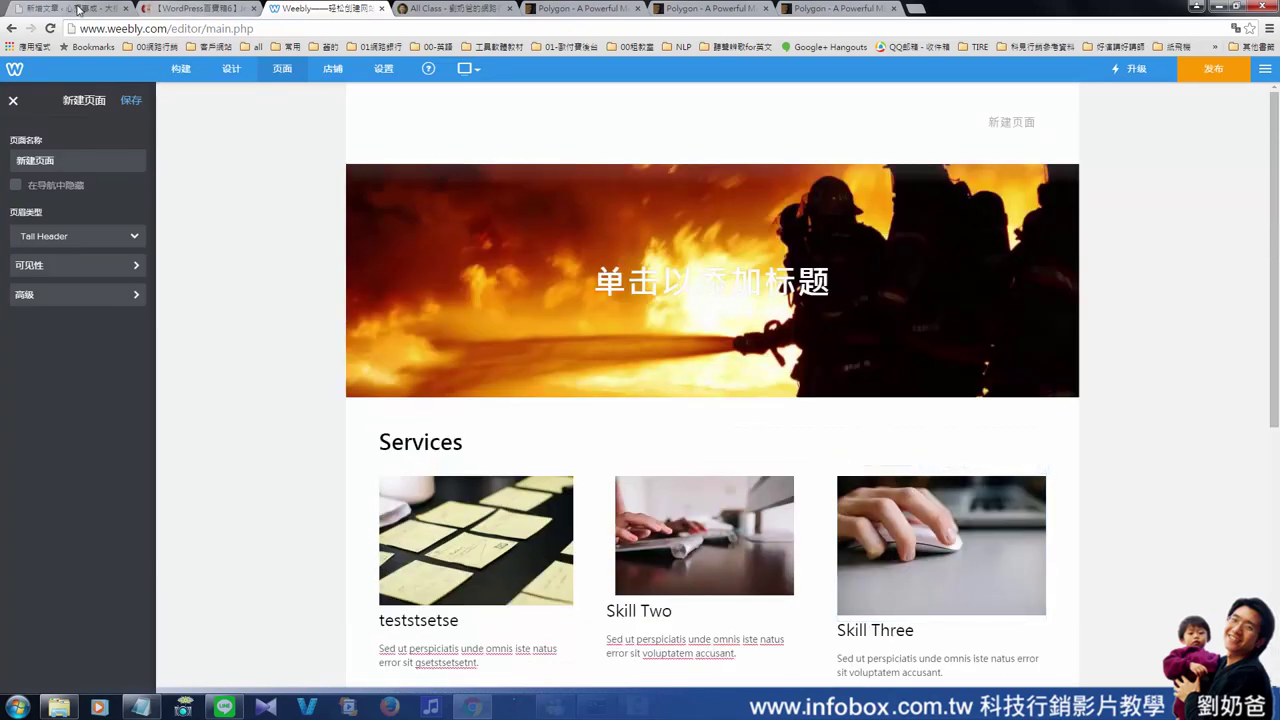
Switch to the new WordPress post, enable the Fusion Page Builder and add a 1/4 column and a 2/3 column below the content.
{"action": "left_click", "coordinate": [76, 9]}
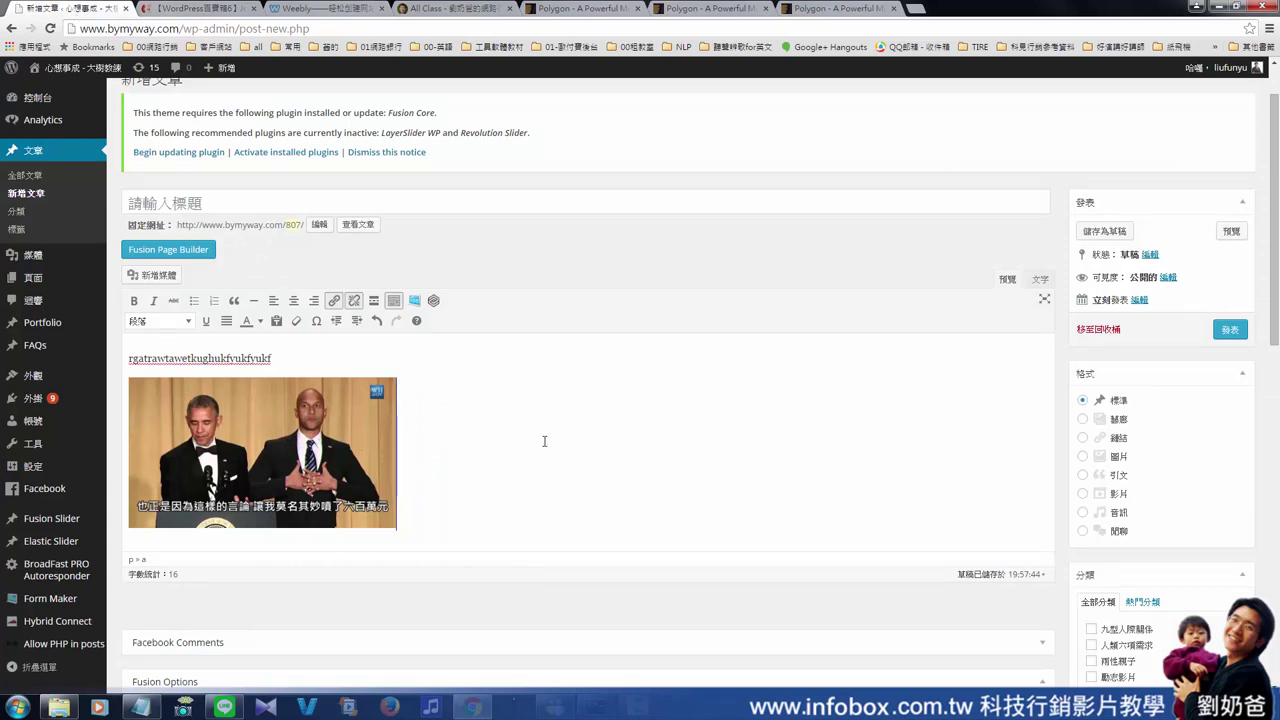
{"action": "left_click", "coordinate": [185, 249]}
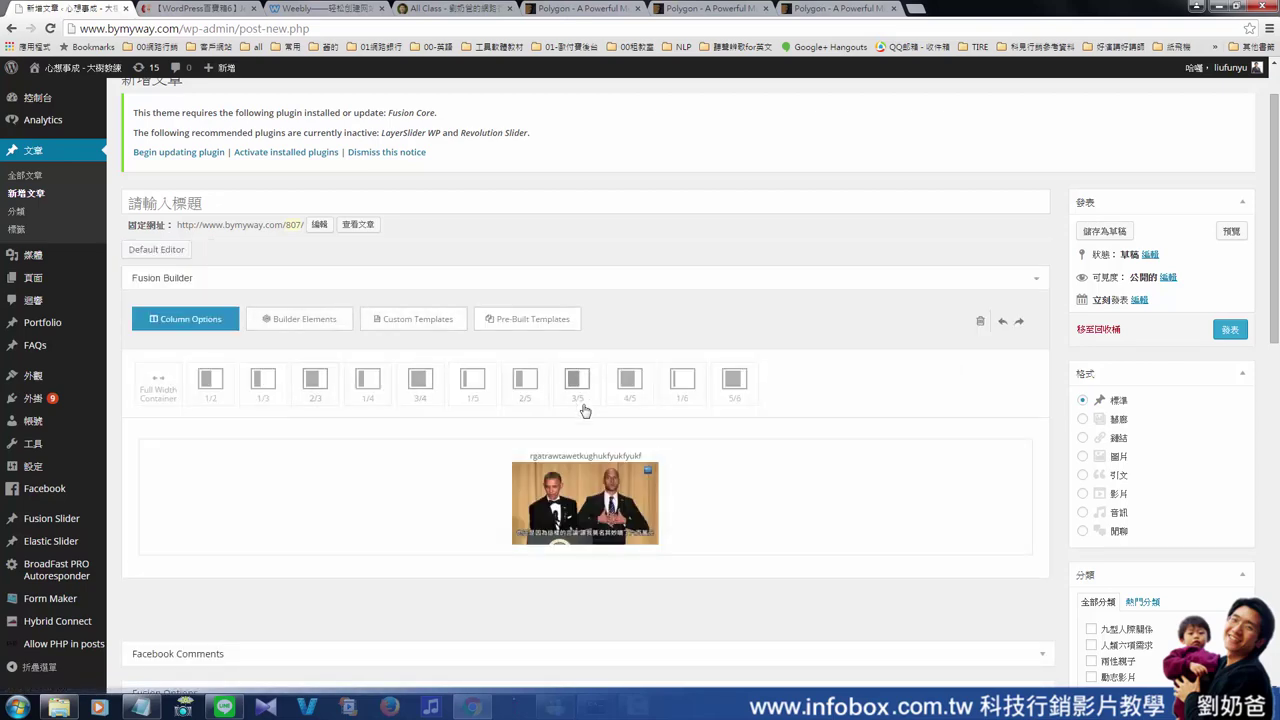
{"action": "scroll", "coordinate": [605, 373], "scroll_direction": "down", "scroll_amount": 1}
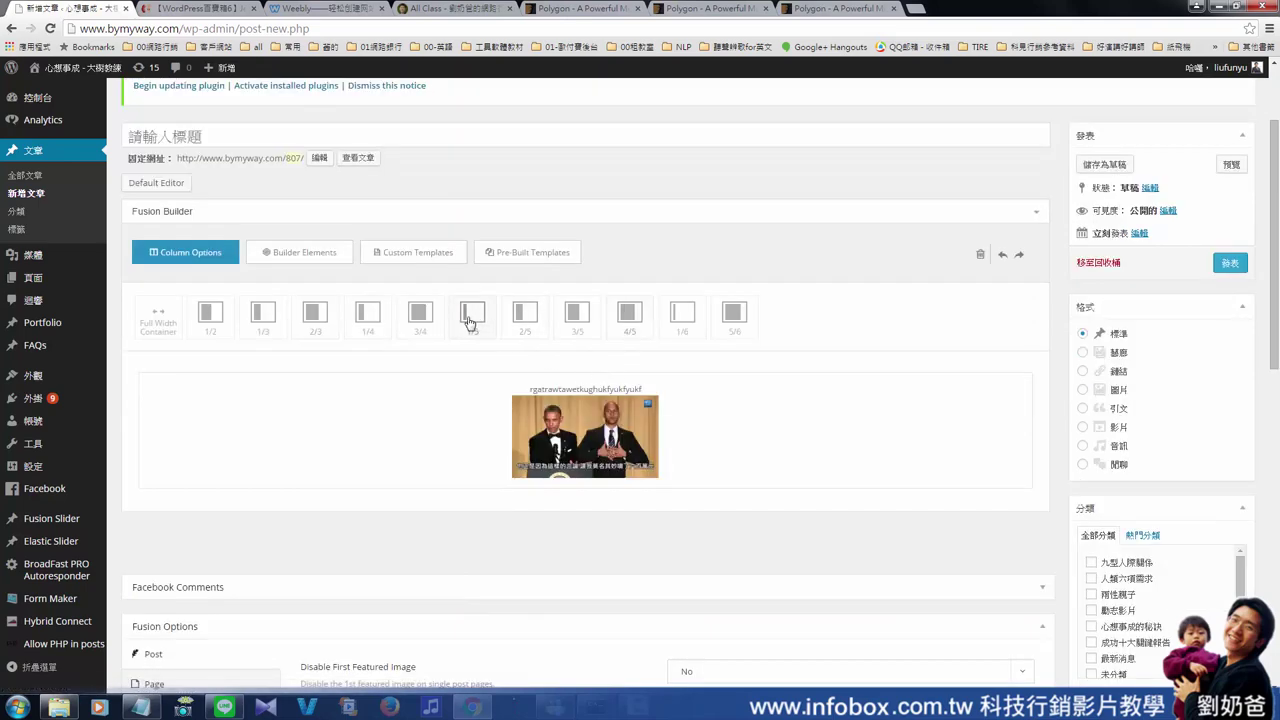
{"action": "left_click", "coordinate": [362, 334]}
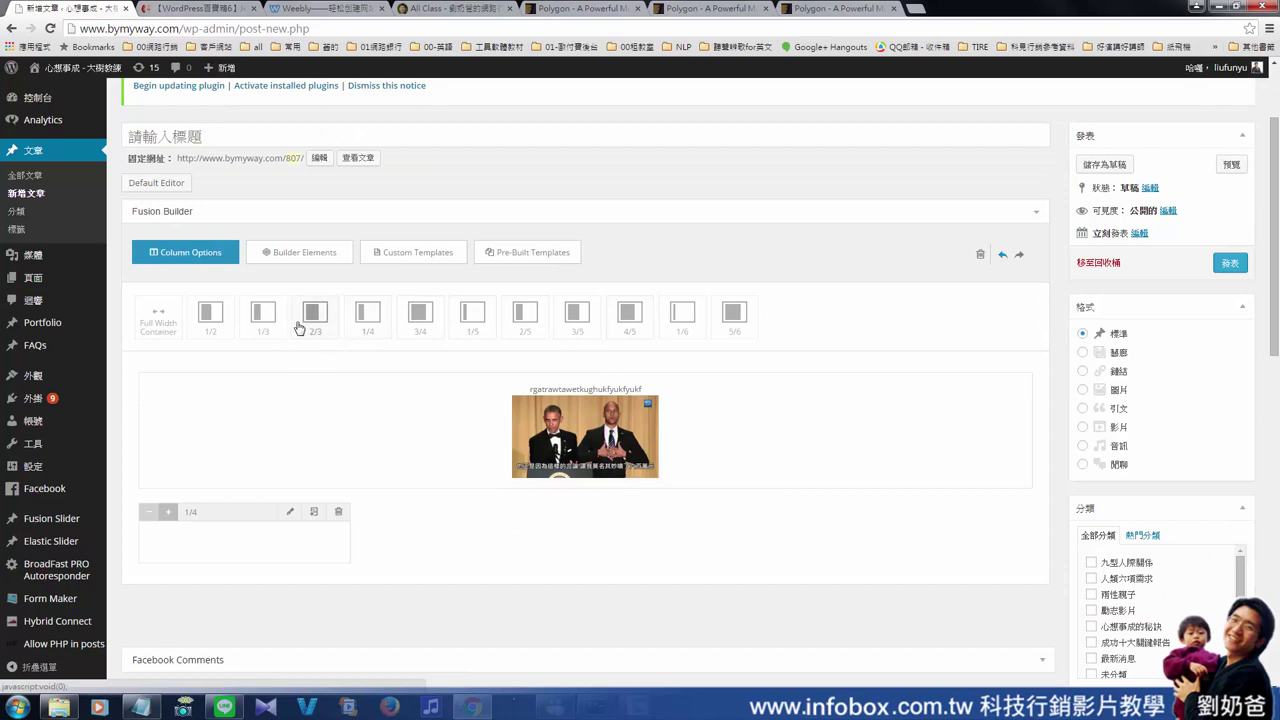
{"action": "left_click", "coordinate": [308, 330]}
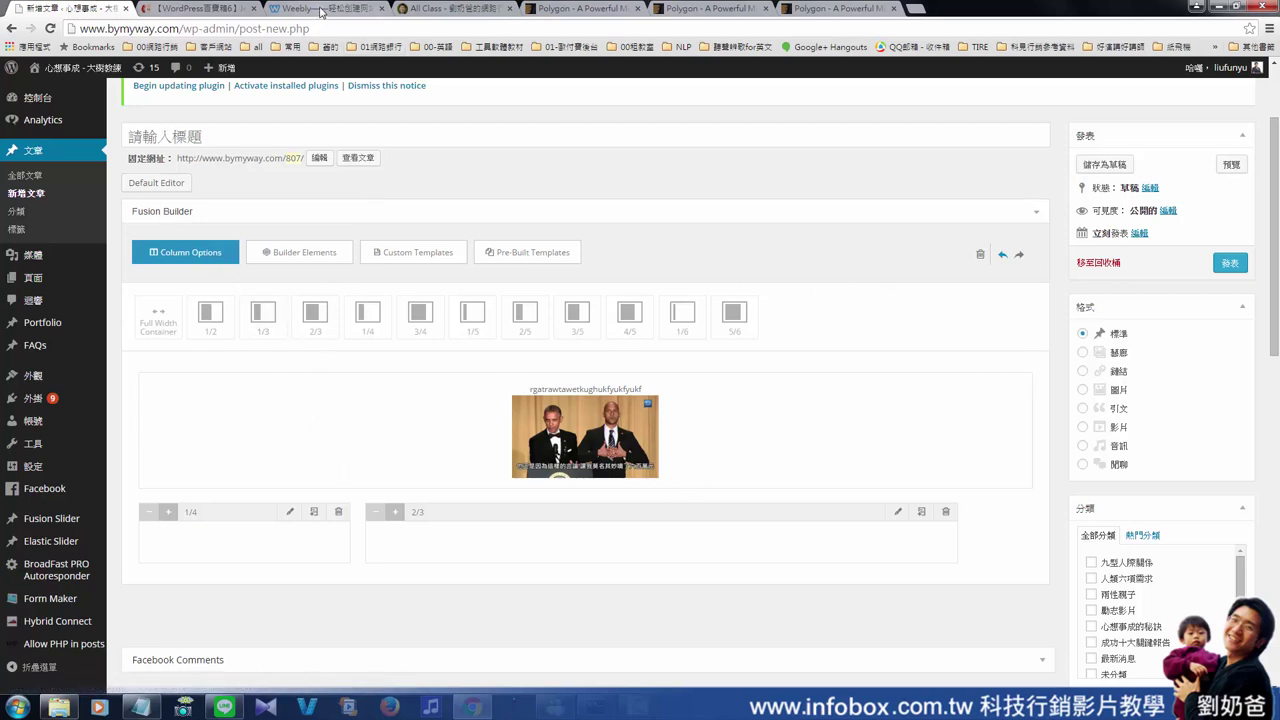
Compare the Weebly page with the WordPress post, and examine the plugin entries in the WordPress admin from Fusion Slider to Allow PHP in posts.
{"action": "left_click", "coordinate": [322, 12]}
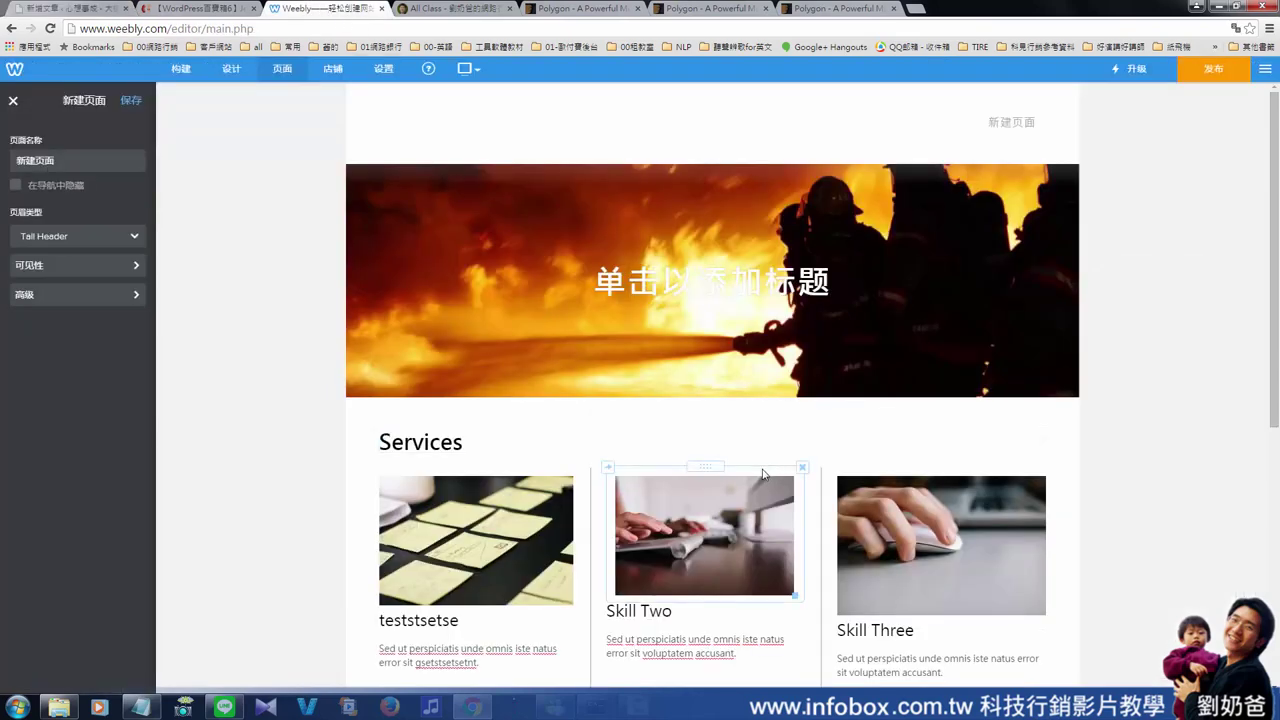
{"action": "left_click", "coordinate": [100, 10]}
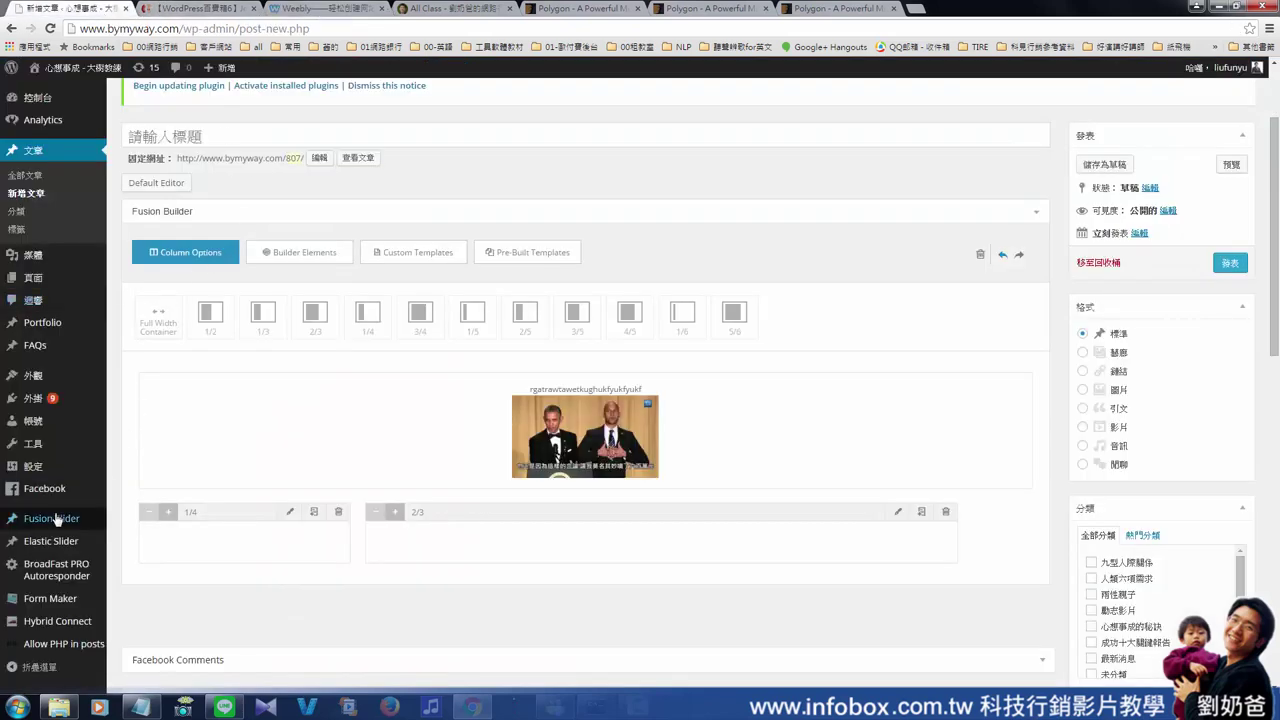
{"action": "mouse_move", "coordinate": [54, 585]}
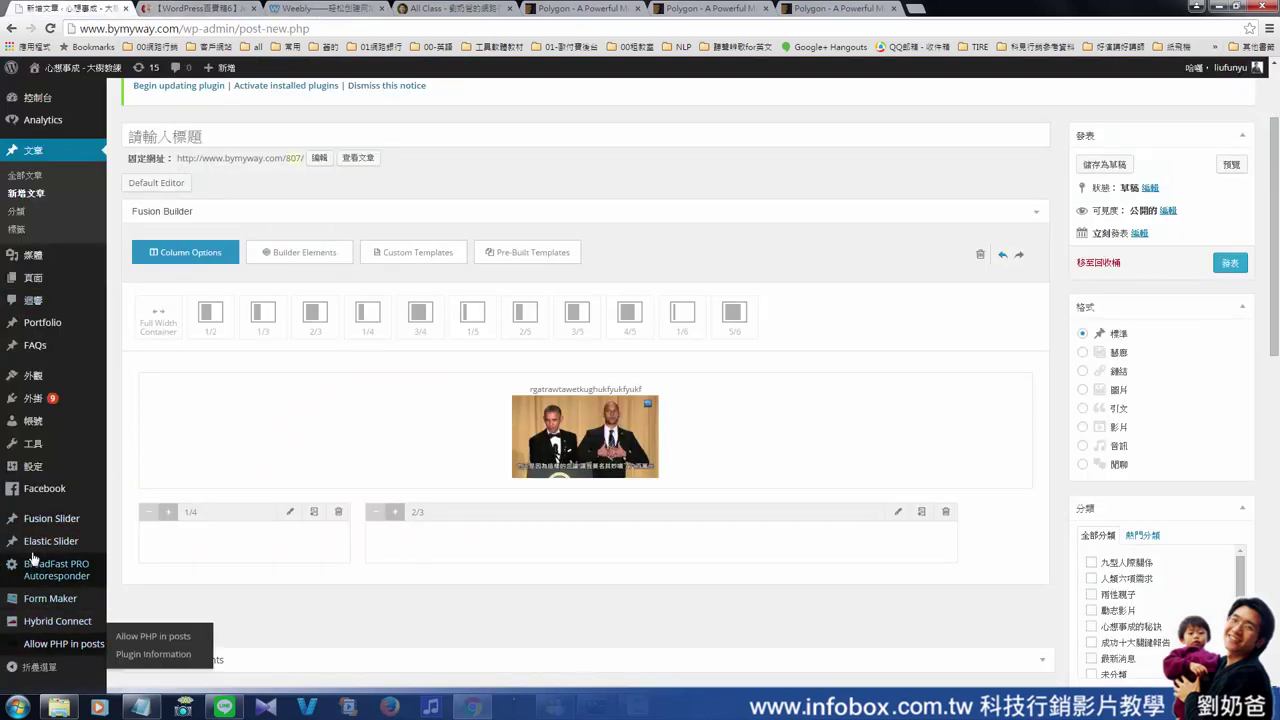
{"action": "mouse_move", "coordinate": [37, 520]}
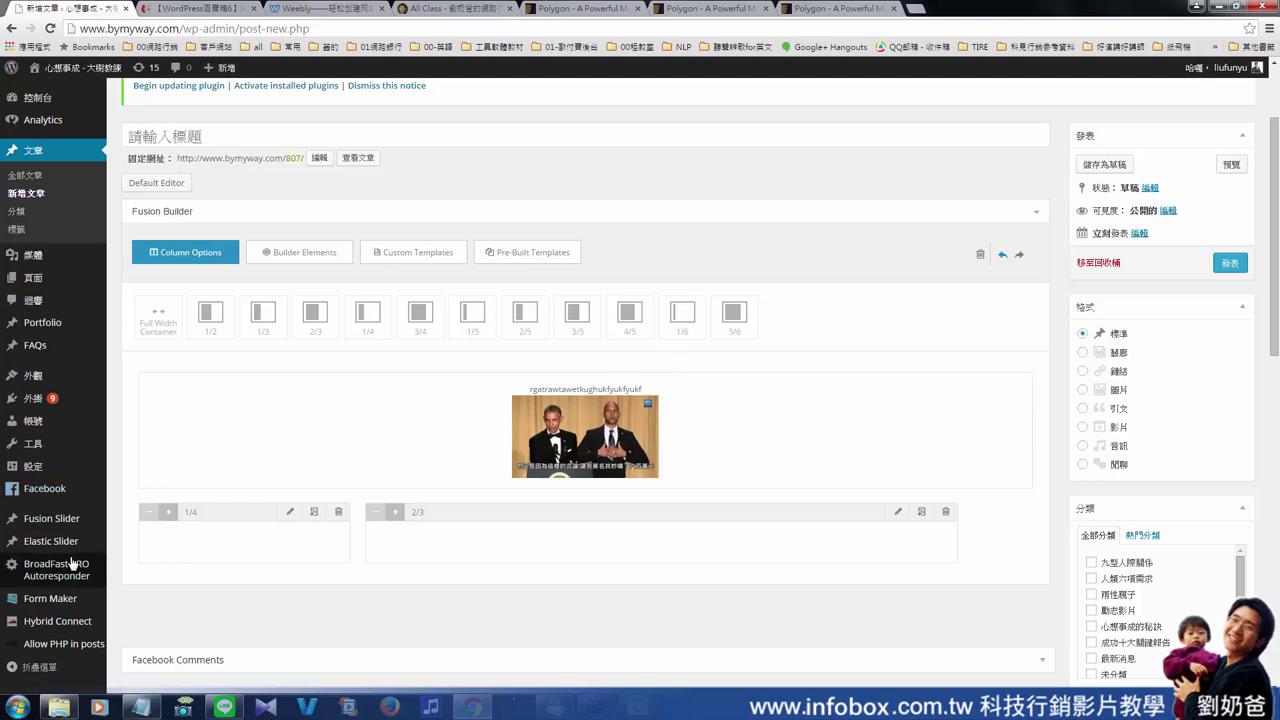
{"action": "mouse_move", "coordinate": [65, 562]}
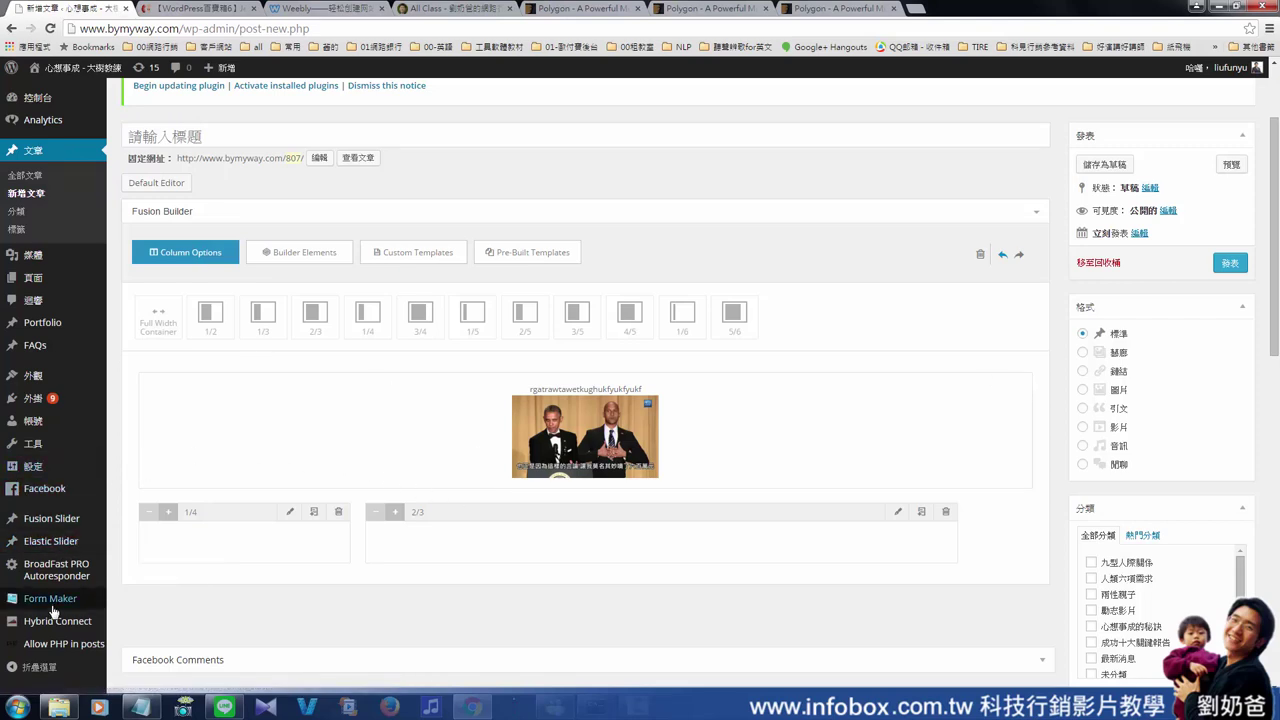
{"action": "mouse_move", "coordinate": [53, 610]}
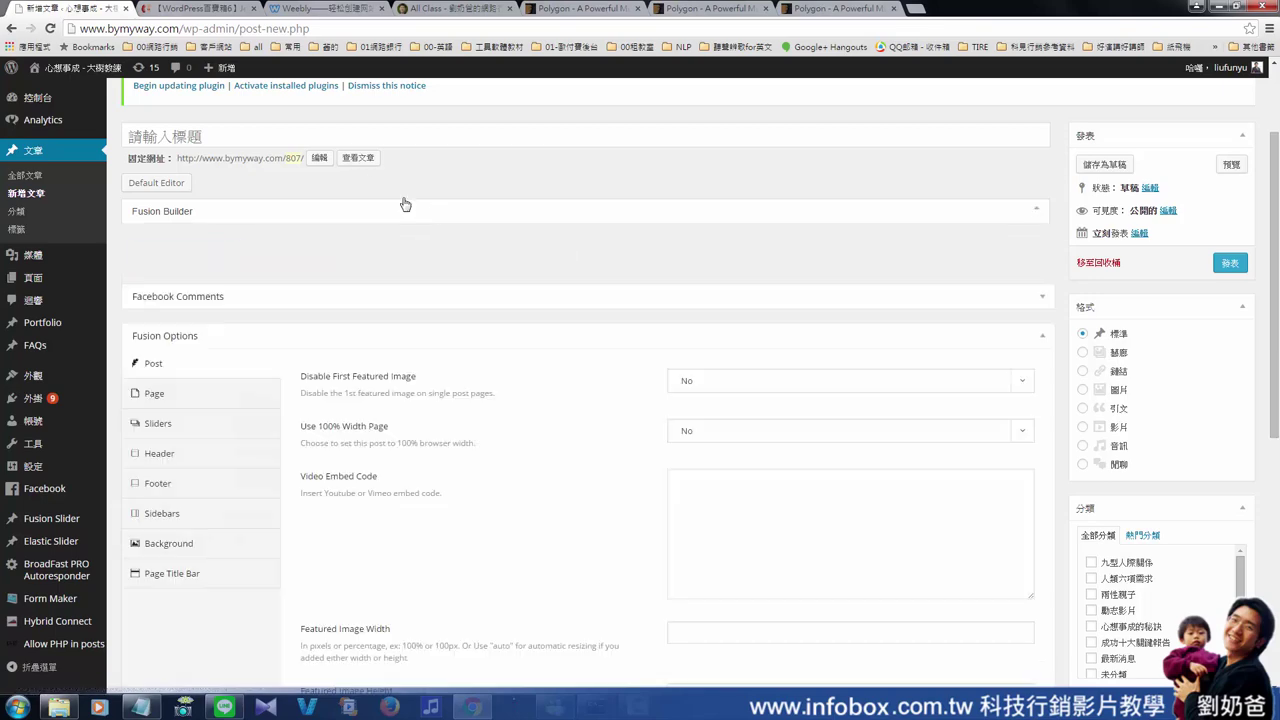
{"action": "left_click", "coordinate": [405, 208]}
{"action": "left_click", "coordinate": [287, 213]}
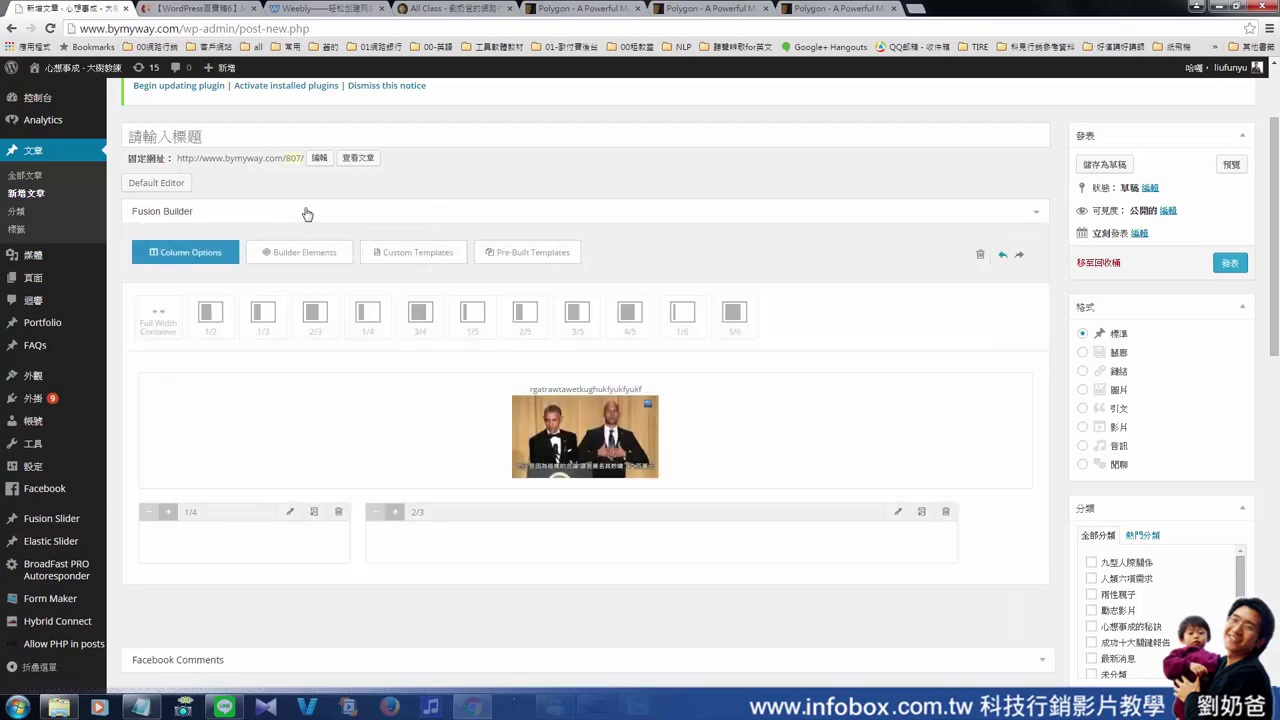
{"action": "left_click", "coordinate": [334, 135]}
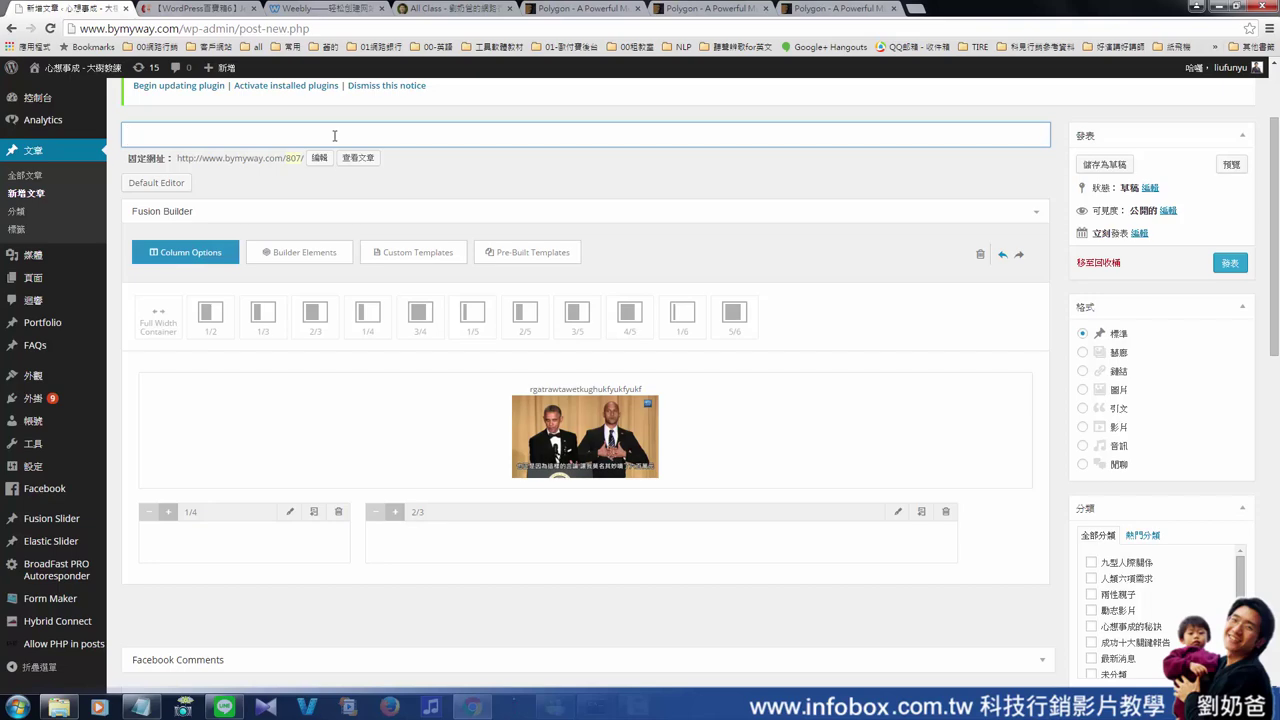
Switch to the infobox.com.tw site, view its WORDPRESS course page, and highlight the 網路行銷懶人包 heading on the 懶人包系列課程 page.
{"action": "left_click", "coordinate": [432, 8]}
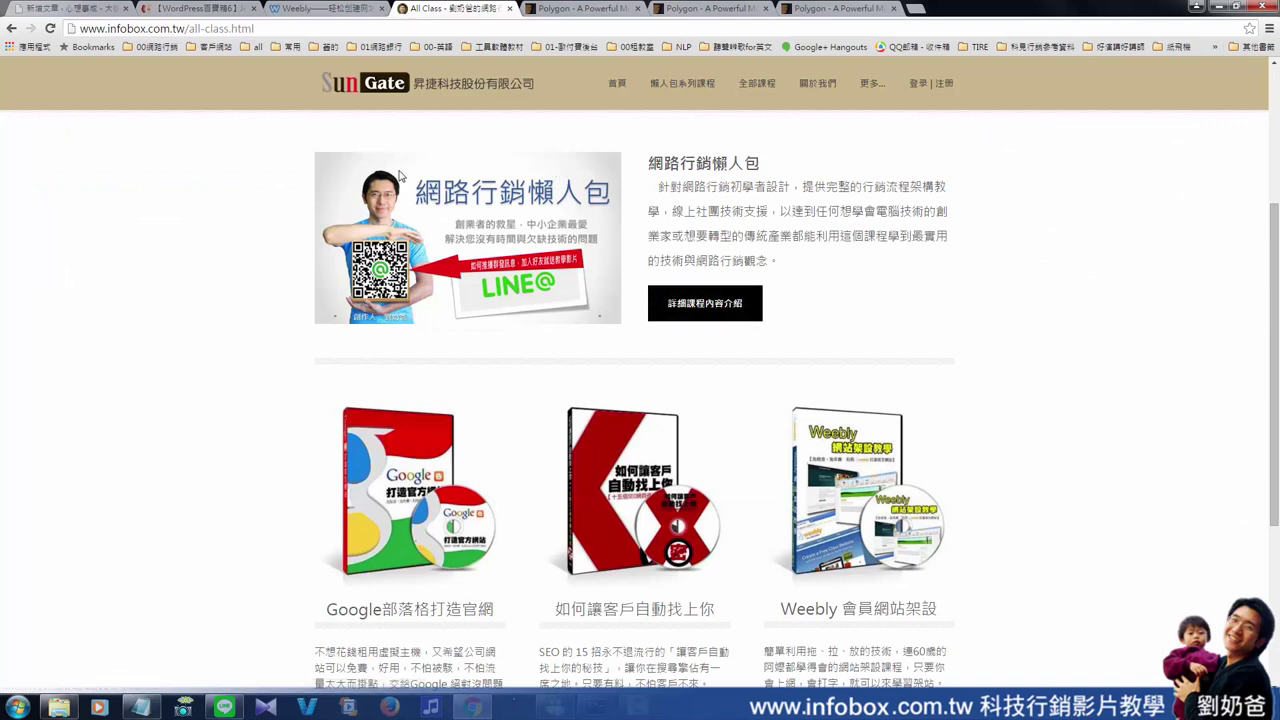
{"action": "mouse_move", "coordinate": [760, 90]}
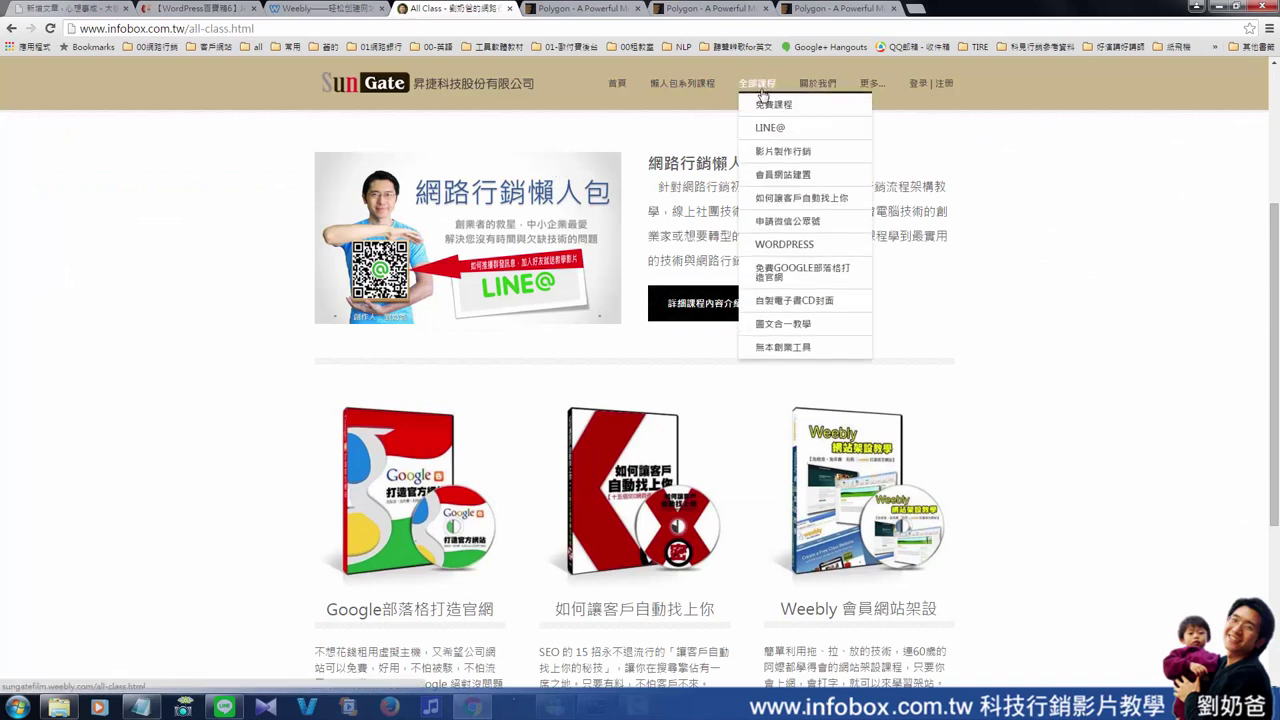
{"action": "left_click", "coordinate": [802, 246]}
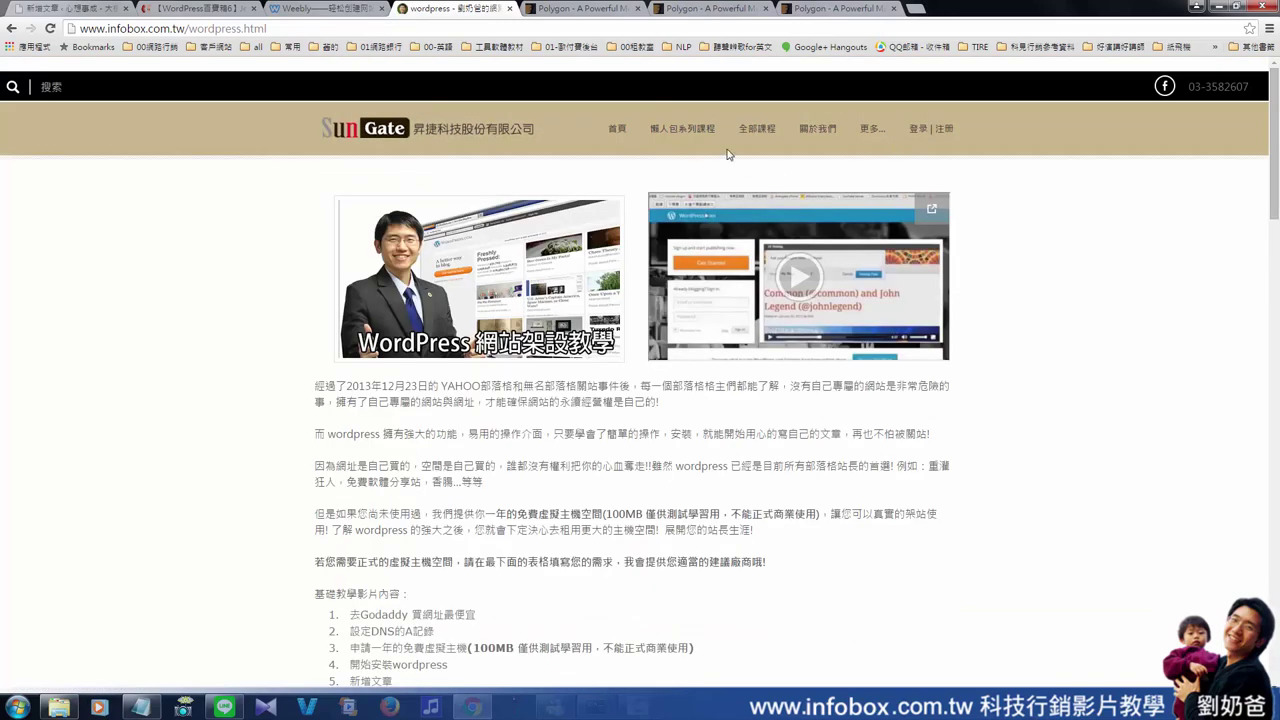
{"action": "left_click", "coordinate": [679, 131]}
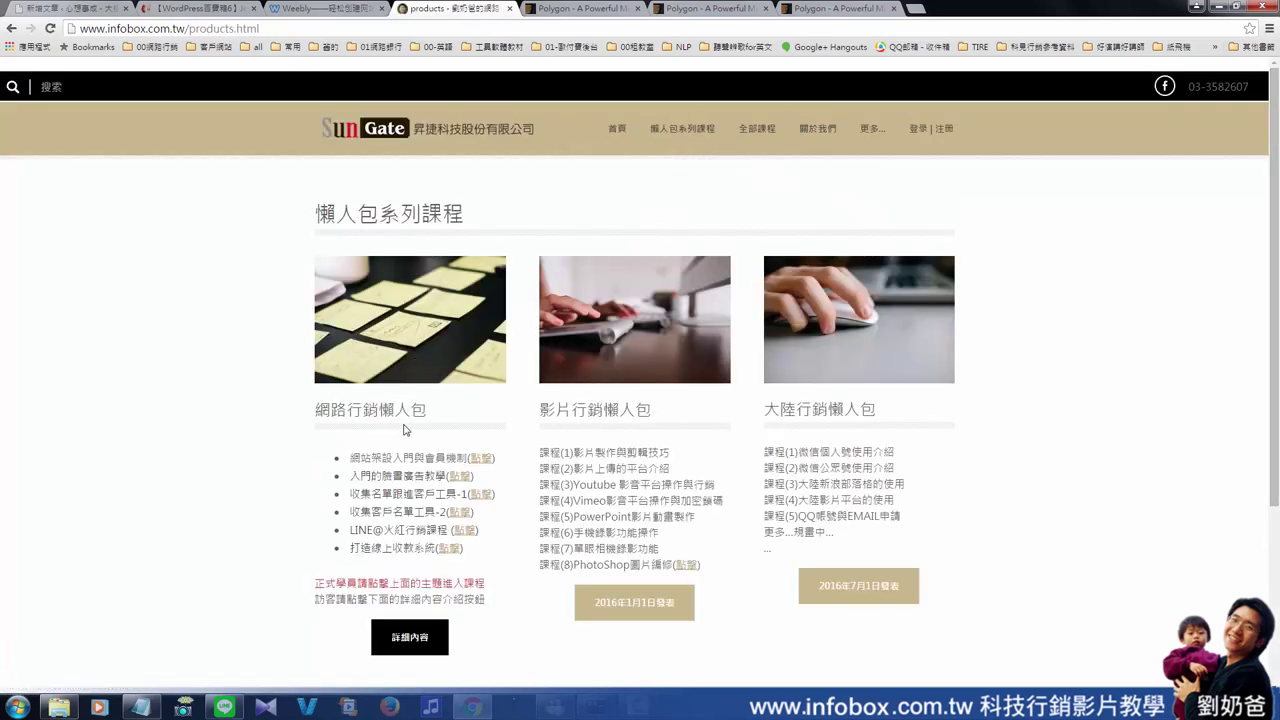
{"action": "left_click_drag", "start_coordinate": [419, 401], "coordinate": [303, 408]}
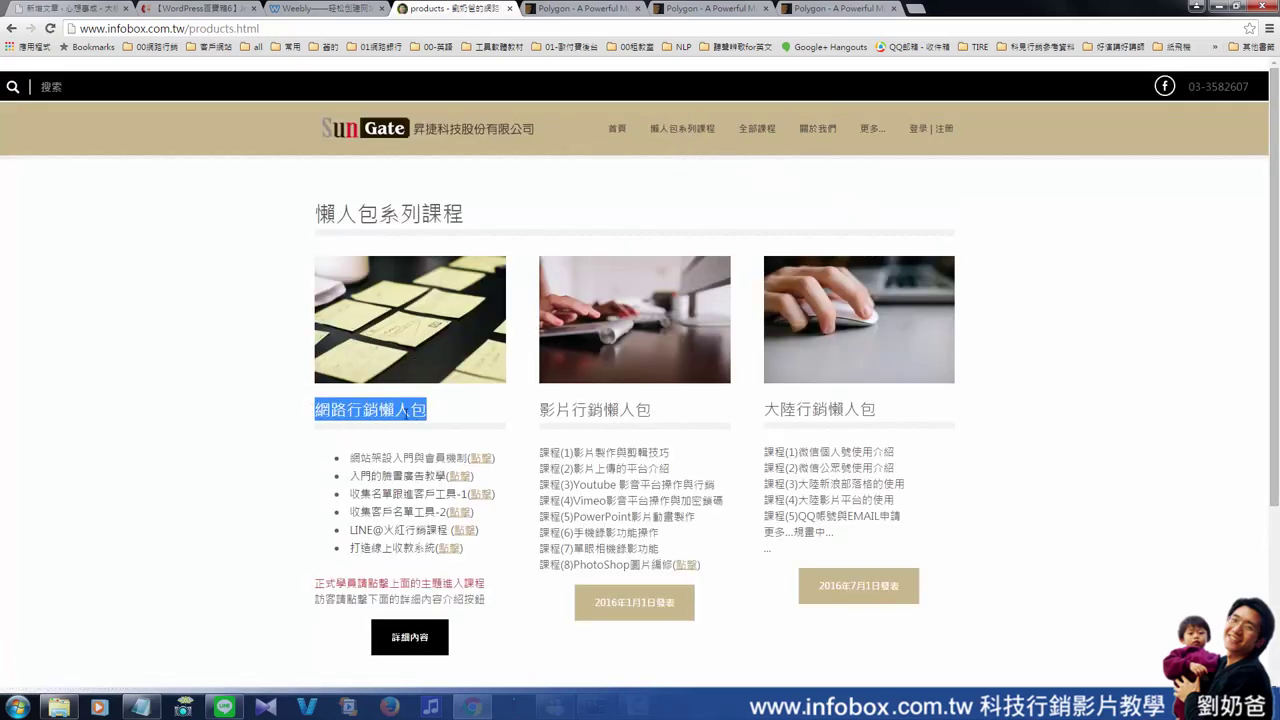
{"action": "left_click", "coordinate": [449, 420]}
{"action": "left_click_drag", "start_coordinate": [428, 413], "coordinate": [319, 413]}
Compare the sofree.cc Jetpack article and the WordPress post in Fusion Builder with the column layout of the Weebly page.
{"action": "left_click", "coordinate": [195, 8]}
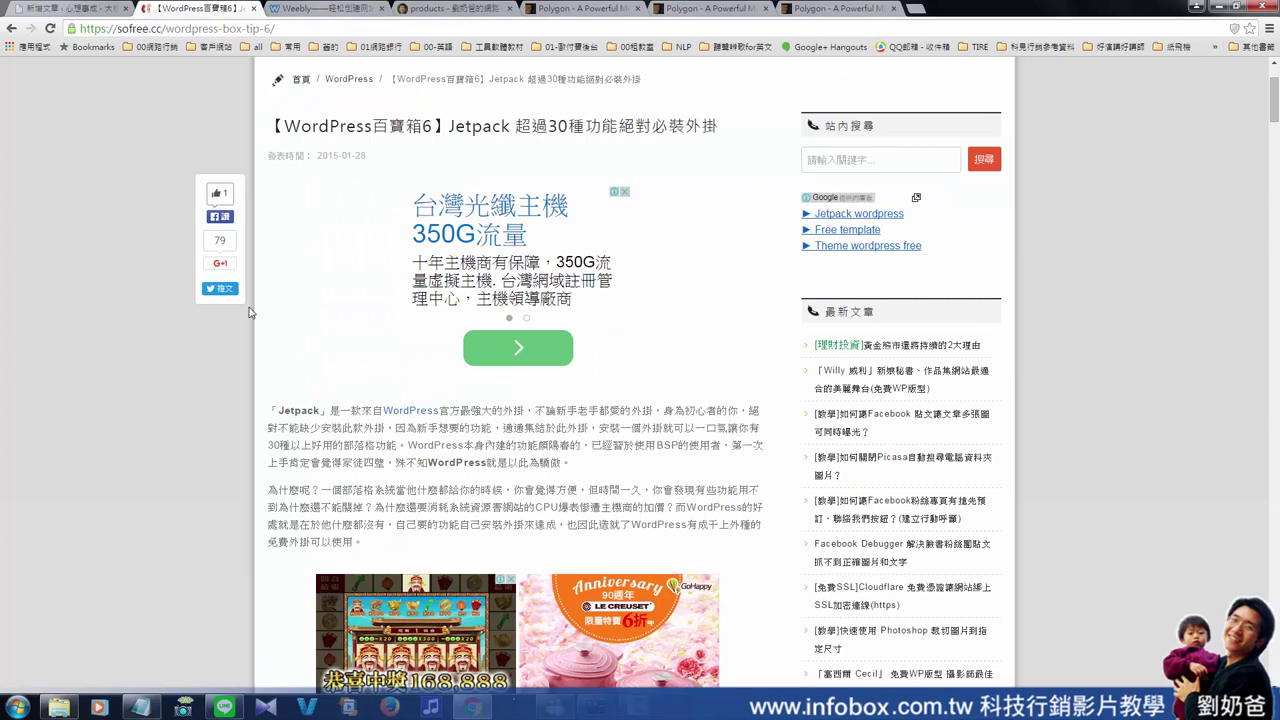
{"action": "left_click", "coordinate": [103, 10]}
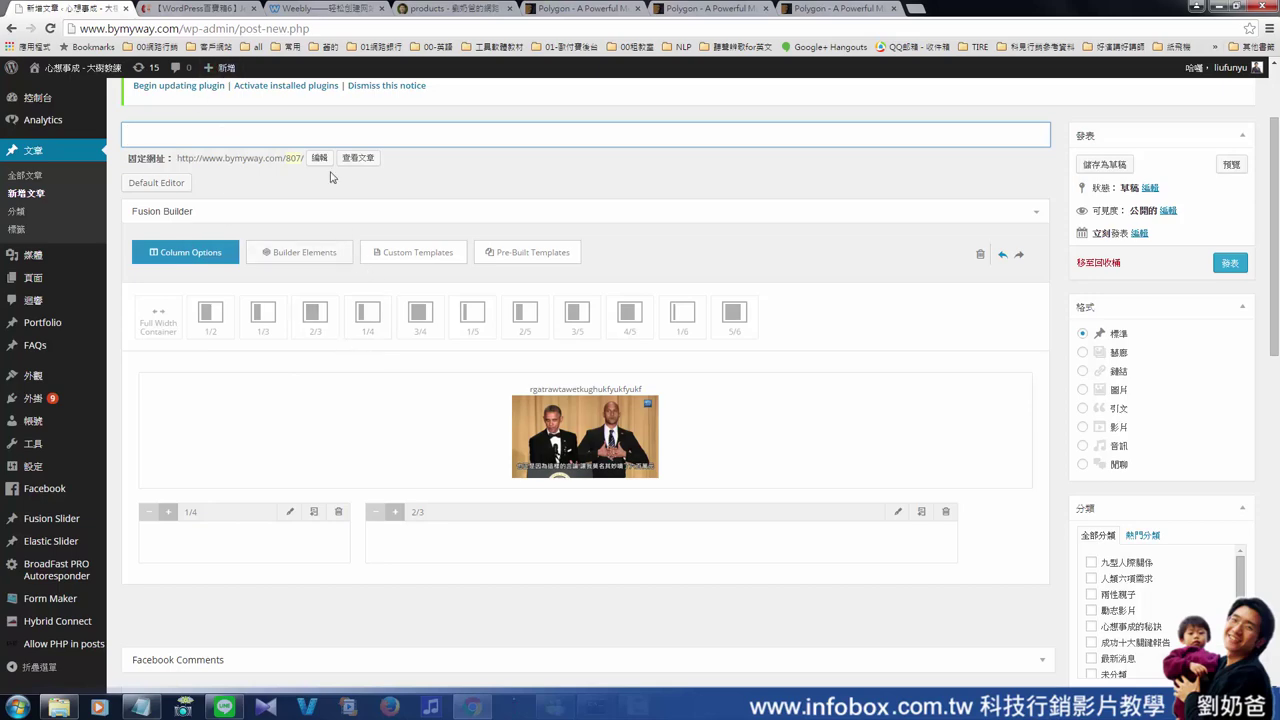
{"action": "left_click", "coordinate": [444, 9]}
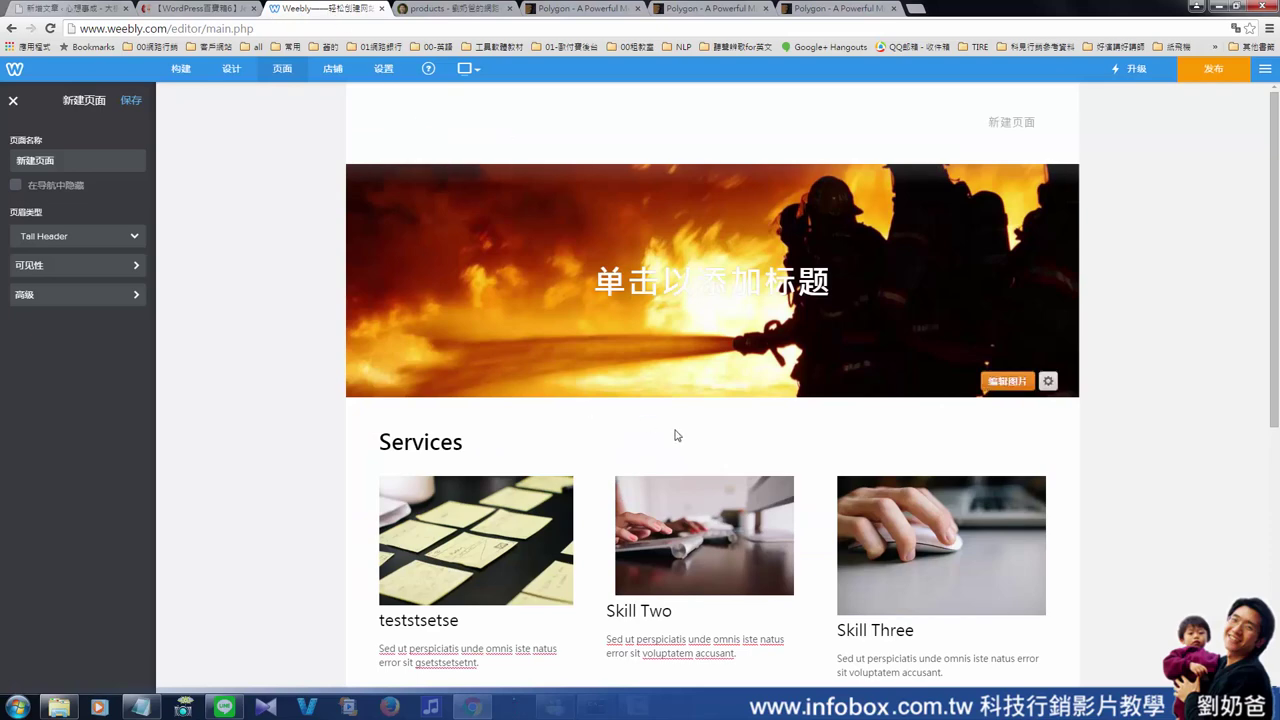
{"action": "scroll", "coordinate": [677, 434], "scroll_direction": "down", "scroll_amount": 3}
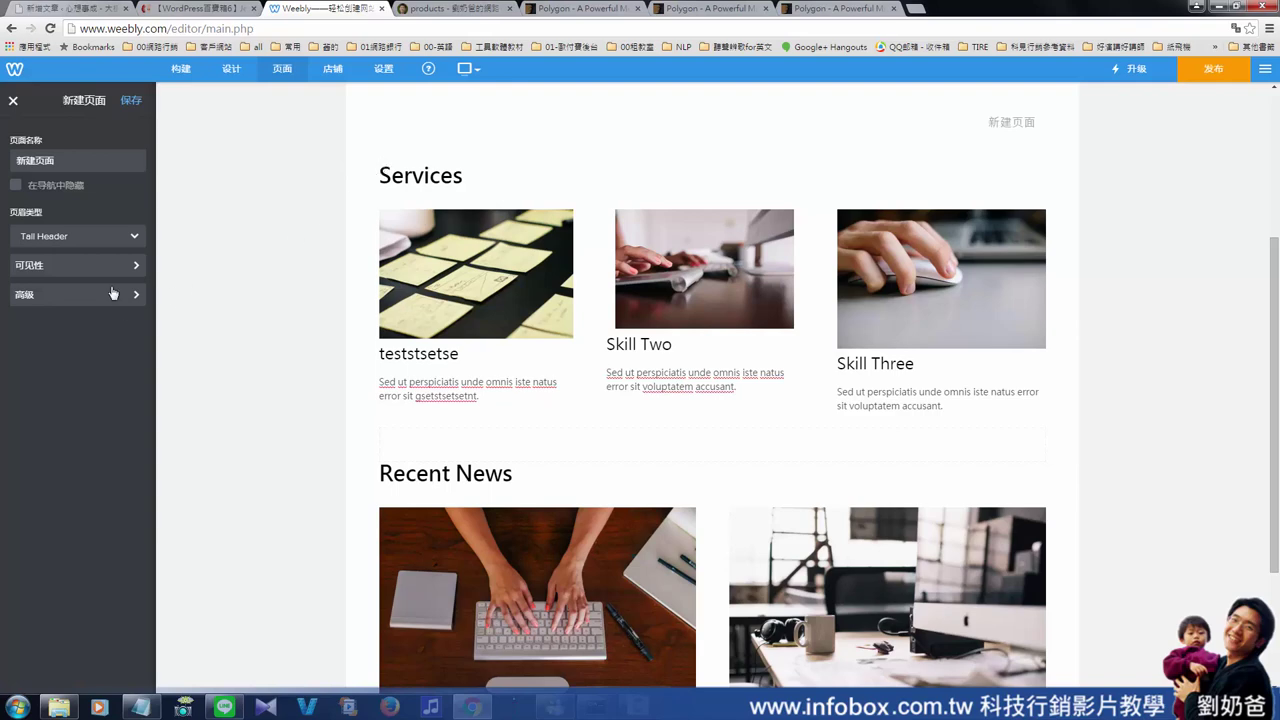
{"action": "left_click", "coordinate": [83, 11]}
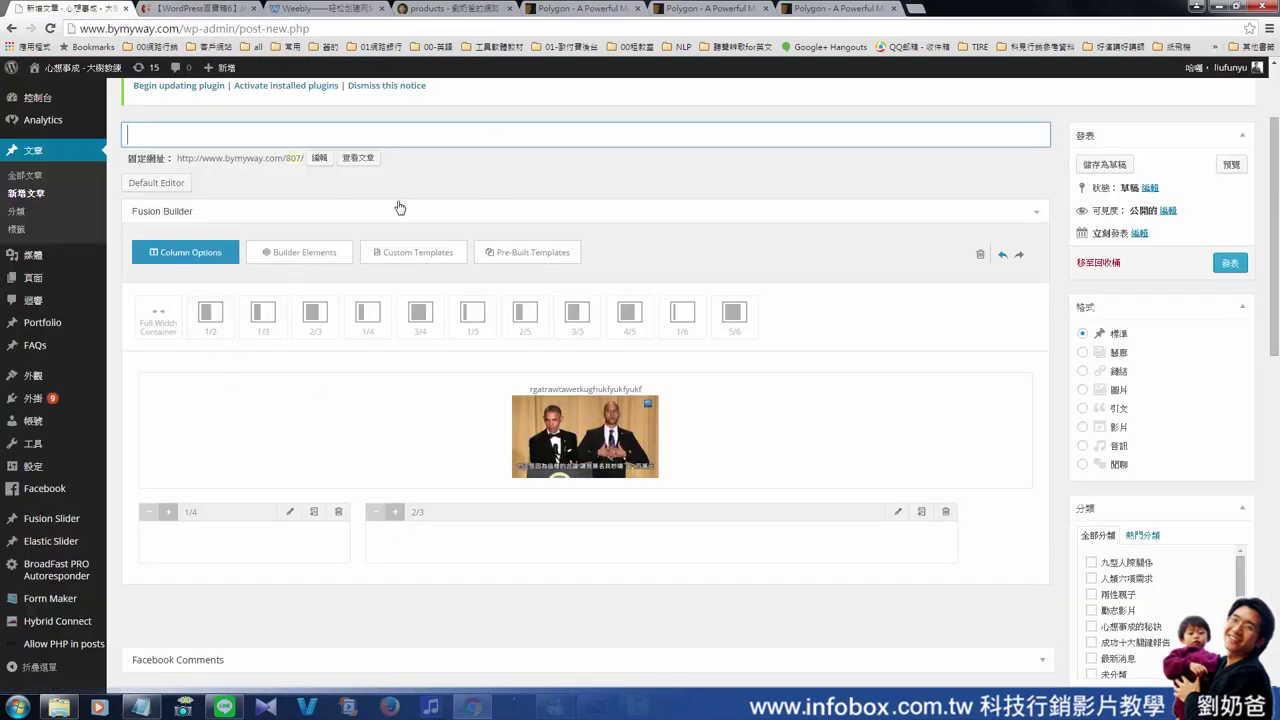
{"action": "left_click", "coordinate": [330, 10]}
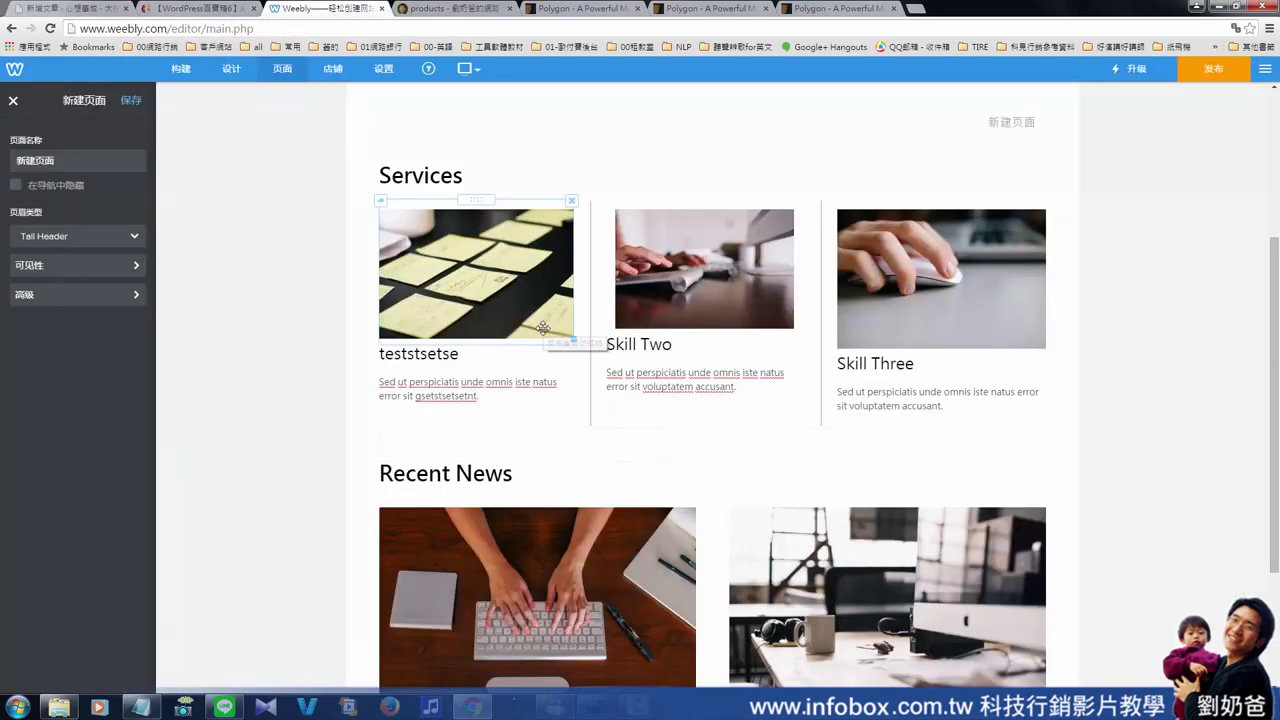
Leave the new Weebly page's settings without saving and look through the available build elements.
{"action": "left_click", "coordinate": [14, 101]}
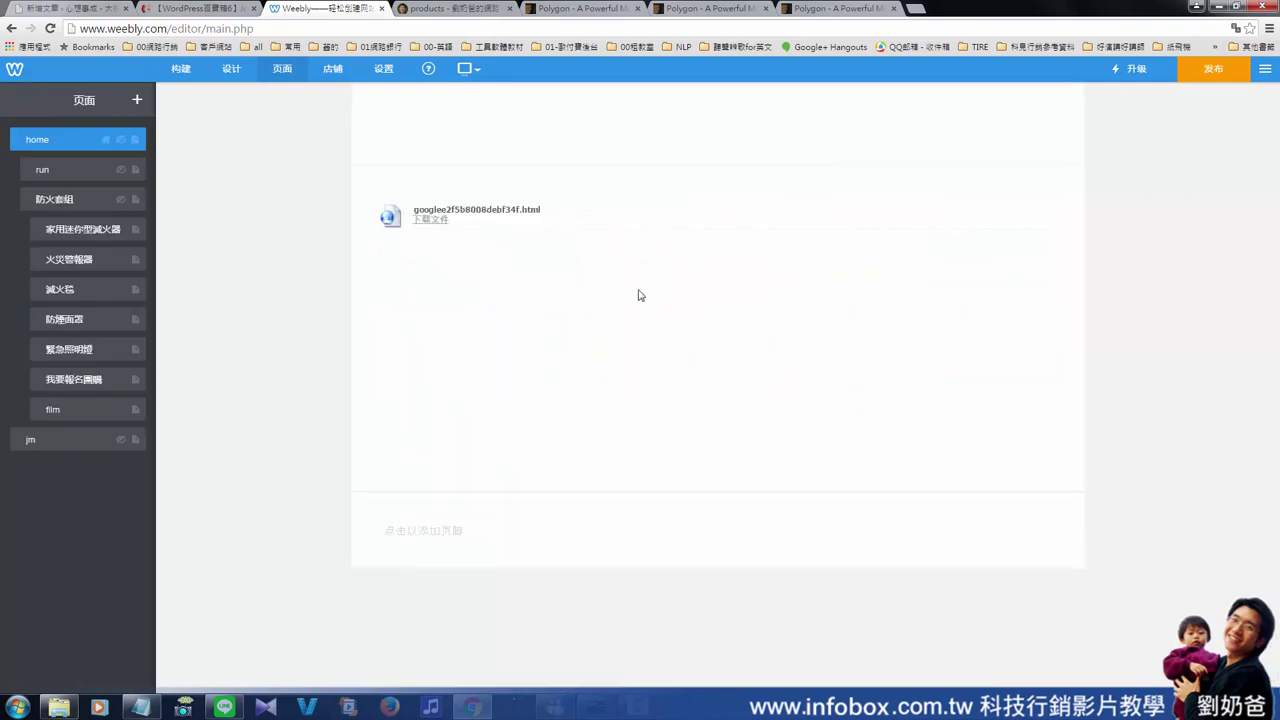
{"action": "left_click", "coordinate": [182, 69]}
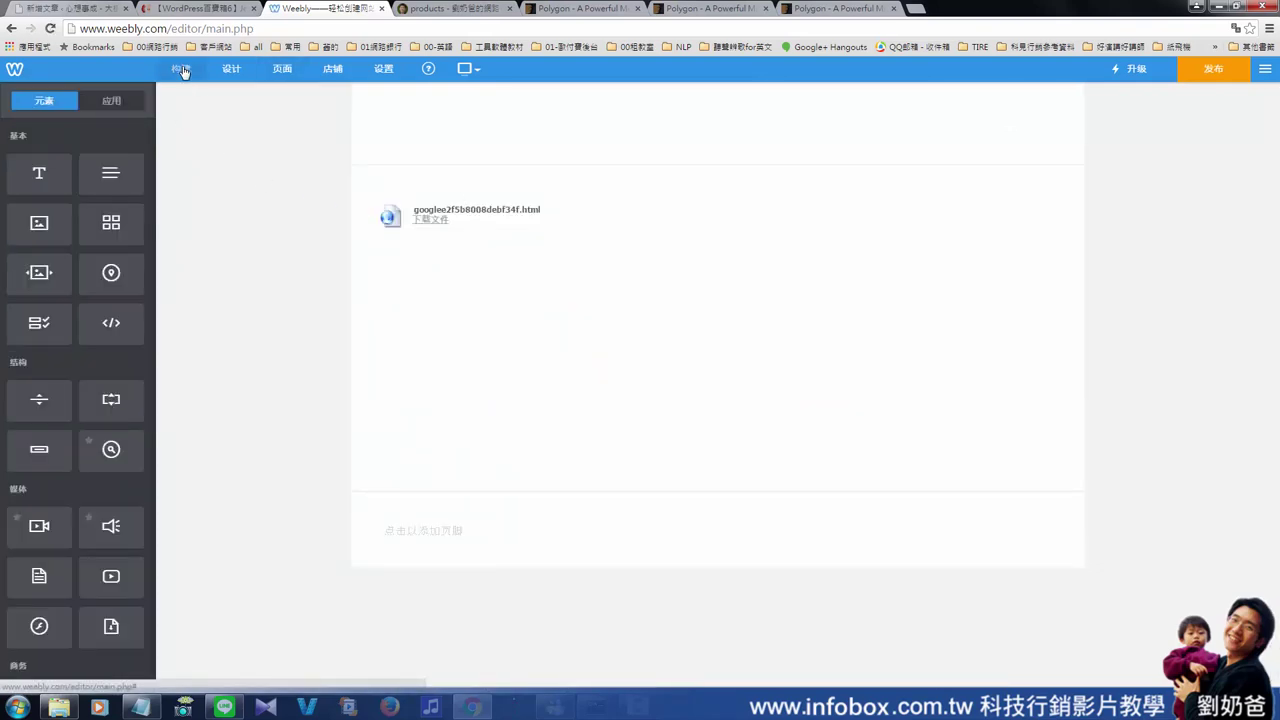
{"action": "scroll", "coordinate": [58, 240], "scroll_direction": "down", "scroll_amount": 3}
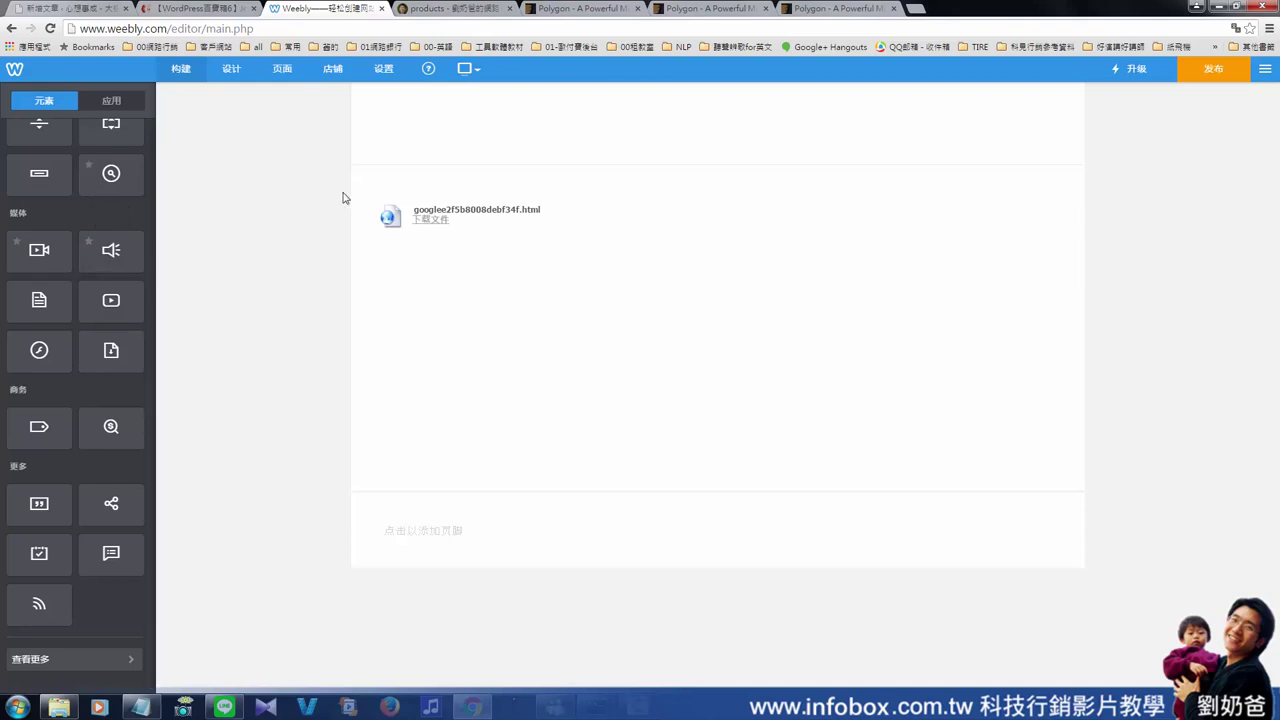
Switch to the infobox.com.tw 懶人包系列課程 page, open the 網路行銷懶人包 course details and examine the page down to its sign-up form.
{"action": "left_click", "coordinate": [485, 12]}
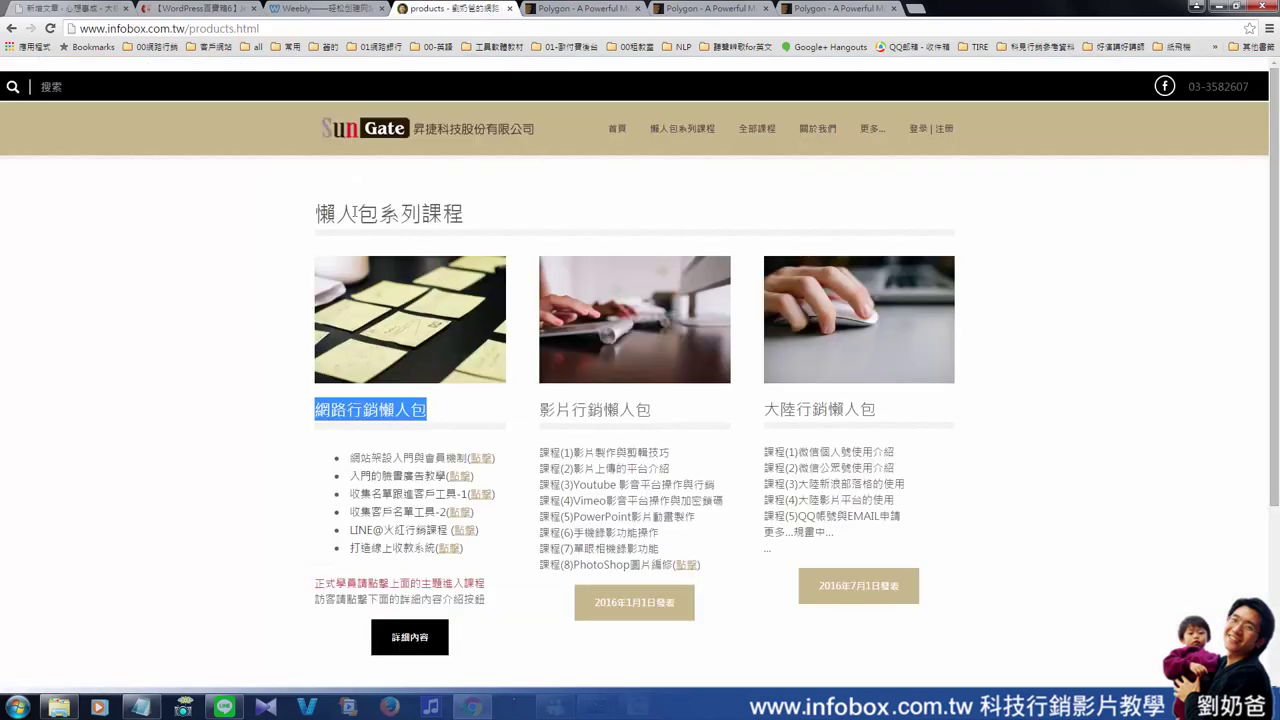
{"action": "left_click", "coordinate": [664, 128]}
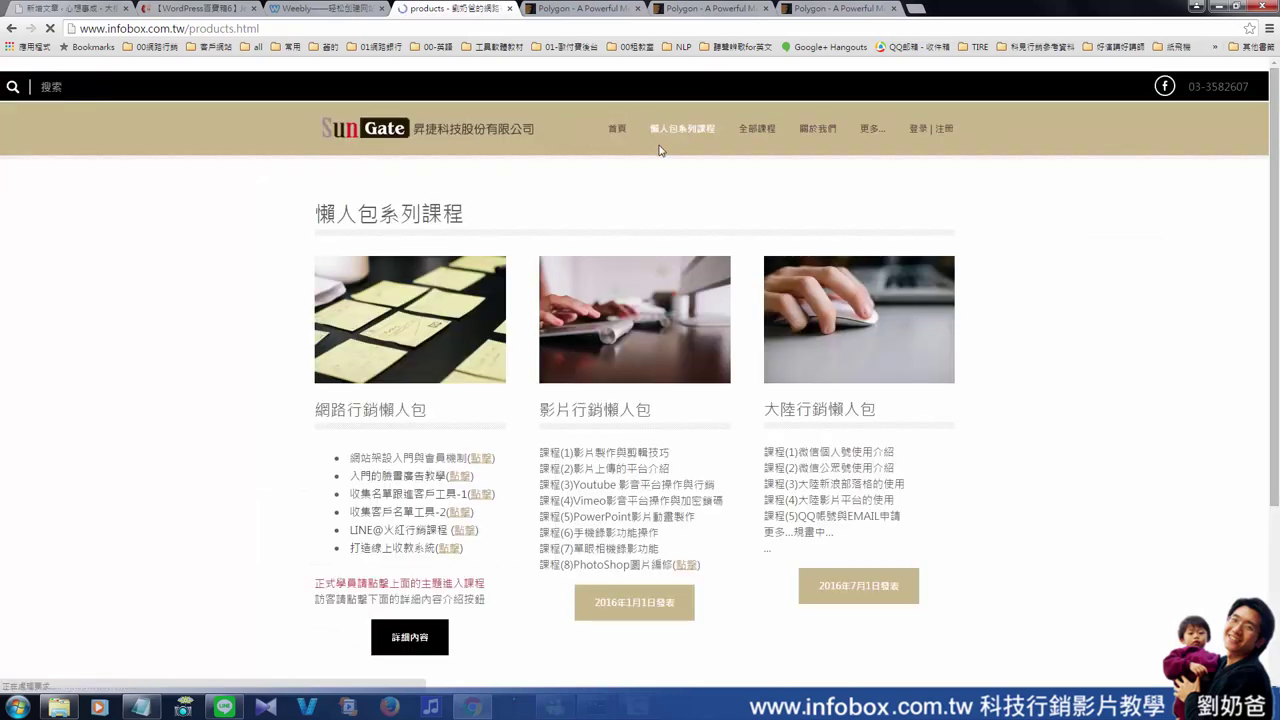
{"action": "left_click", "coordinate": [402, 639]}
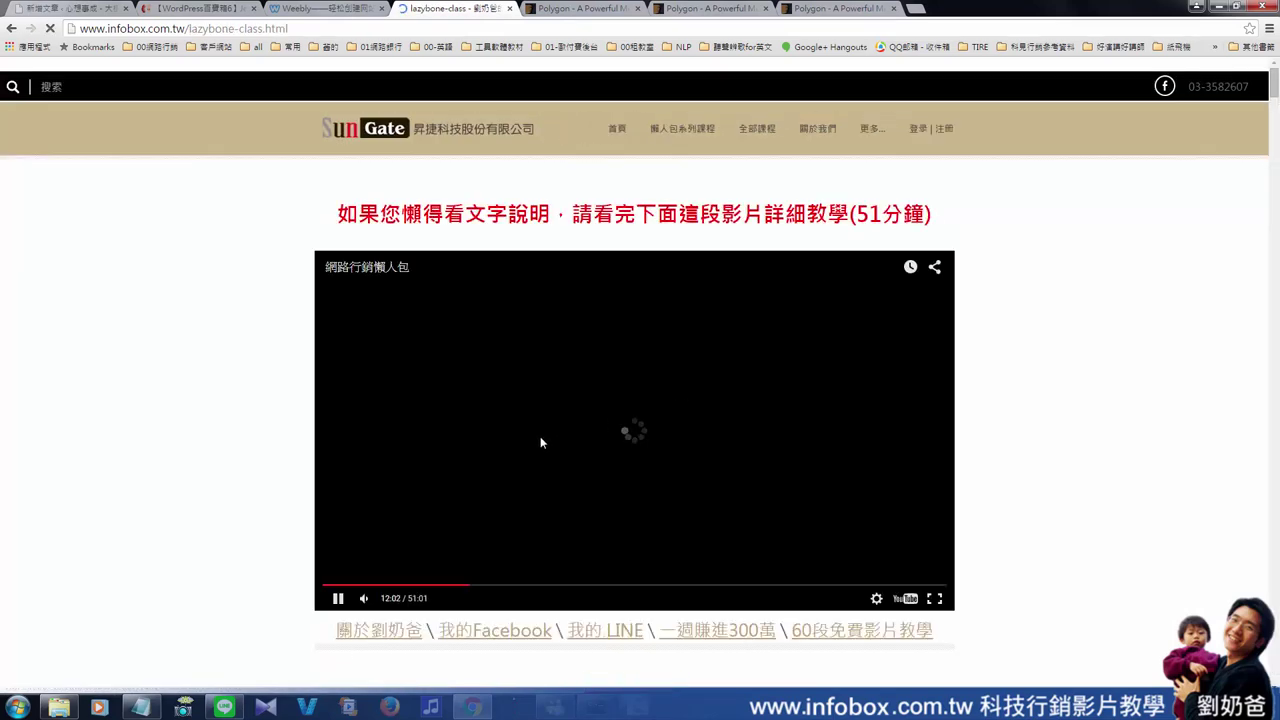
{"action": "scroll", "coordinate": [228, 423], "scroll_direction": "down", "scroll_amount": 10}
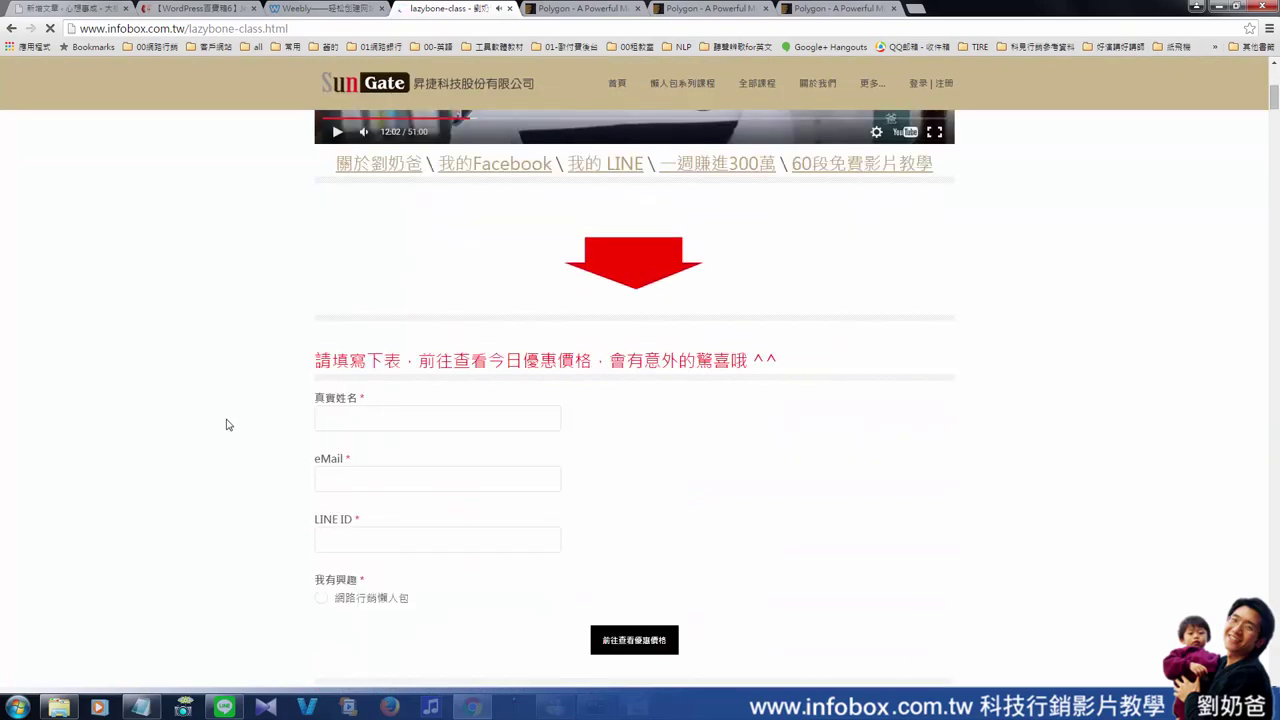
Examine the 網路行銷懶人包 course page, highlight 網站架設入門與進階 in the 課程(1) heading, and review its 章節大綱 list.
{"action": "scroll", "coordinate": [228, 424], "scroll_direction": "down", "scroll_amount": 12}
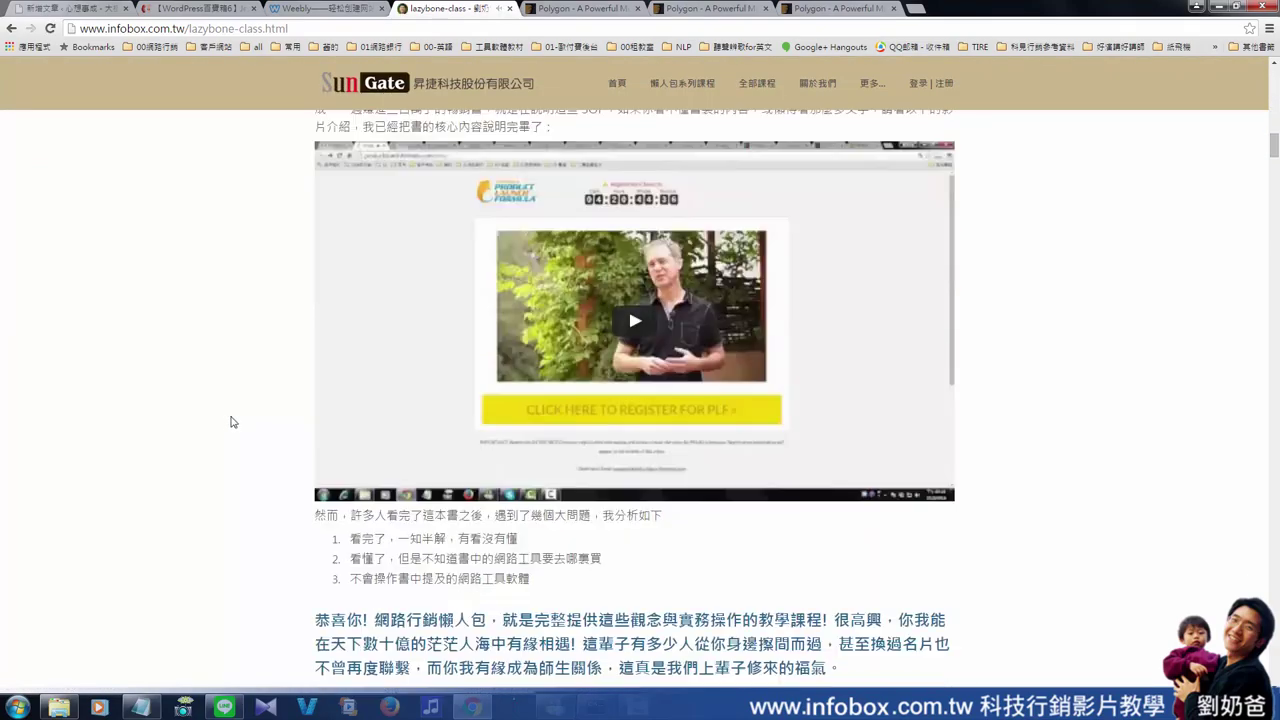
{"action": "scroll", "coordinate": [230, 422], "scroll_direction": "down", "scroll_amount": 3}
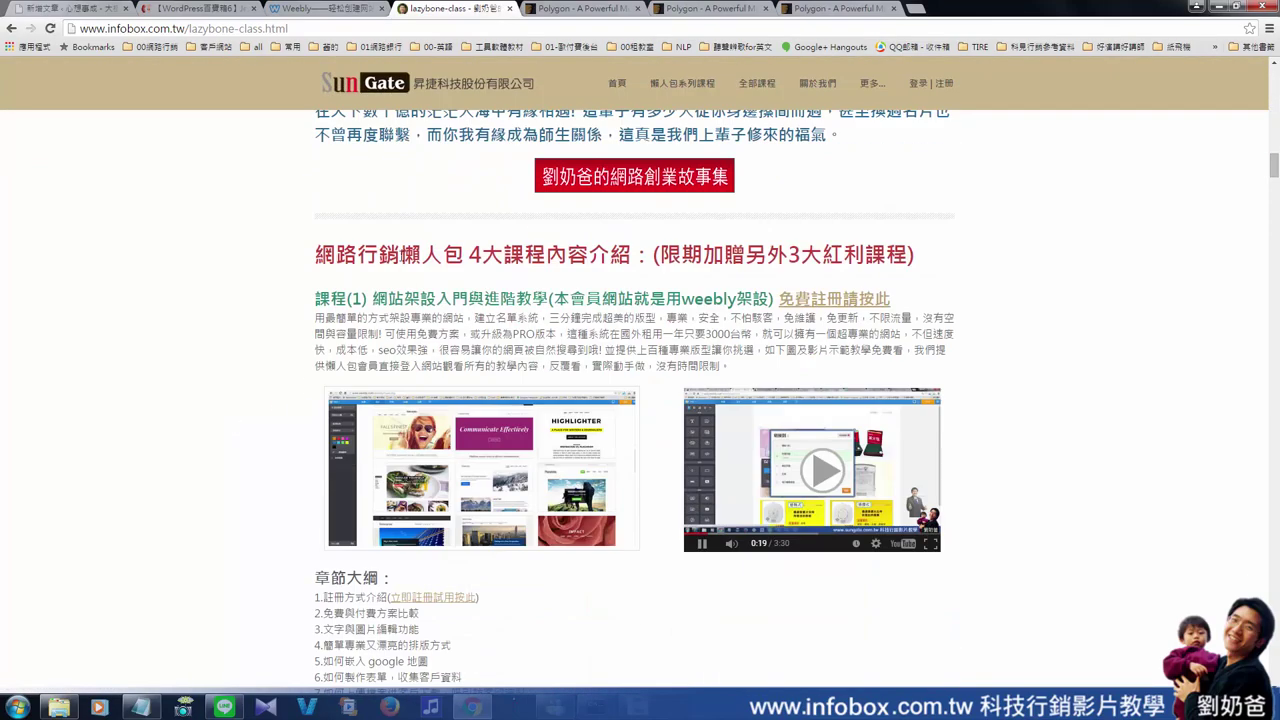
{"action": "left_click_drag", "start_coordinate": [373, 301], "coordinate": [516, 300]}
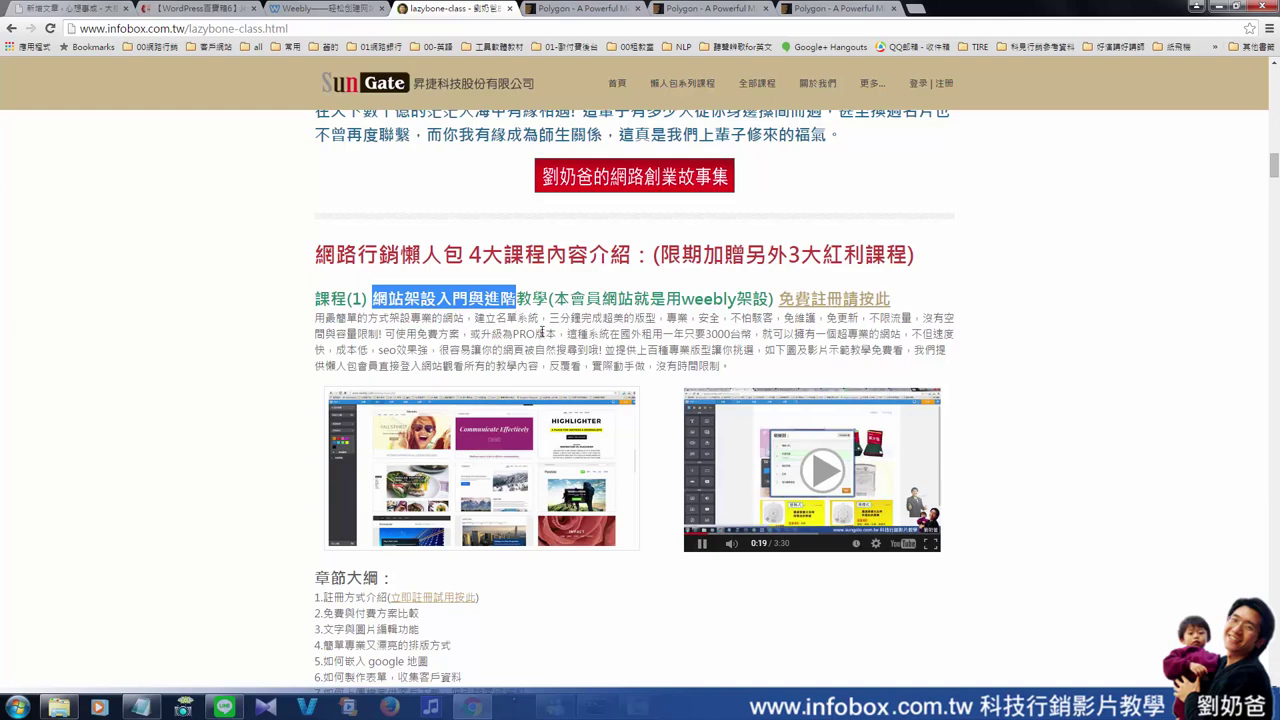
{"action": "scroll", "coordinate": [542, 332], "scroll_direction": "down", "scroll_amount": 1}
{"action": "scroll", "coordinate": [538, 340], "scroll_direction": "down", "scroll_amount": 2}
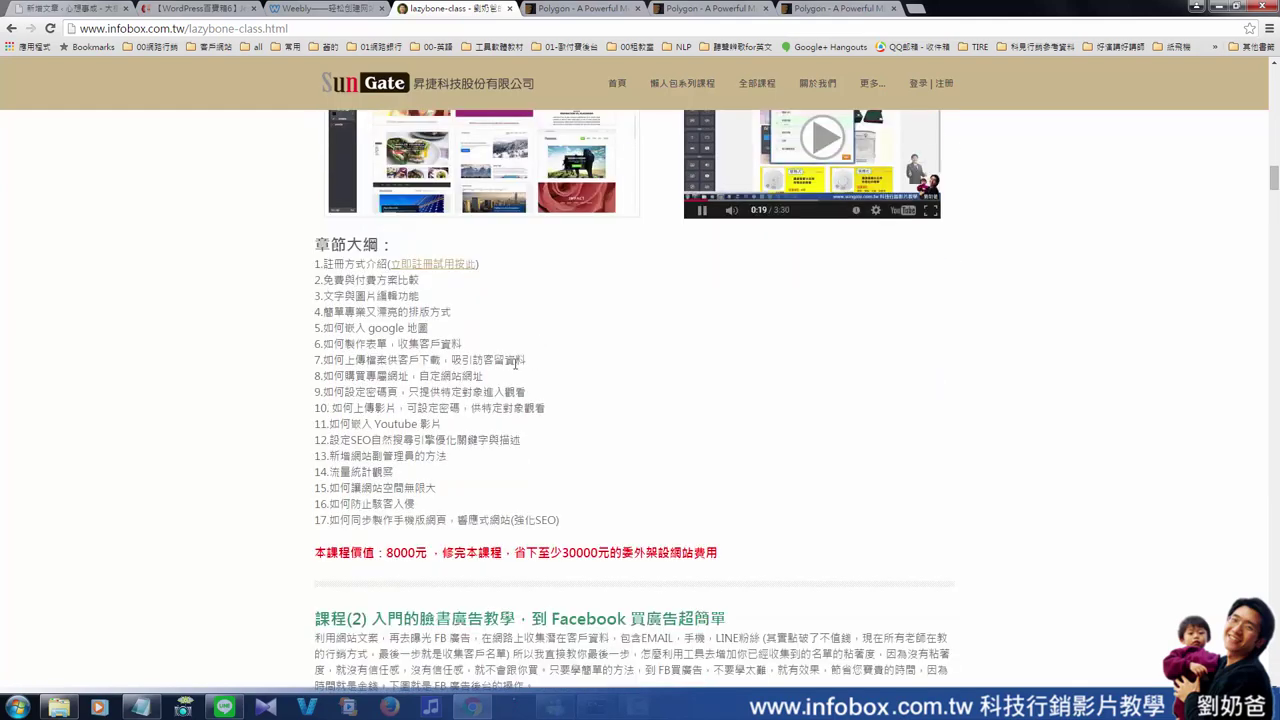
{"action": "scroll", "coordinate": [500, 365], "scroll_direction": "up", "scroll_amount": 8}
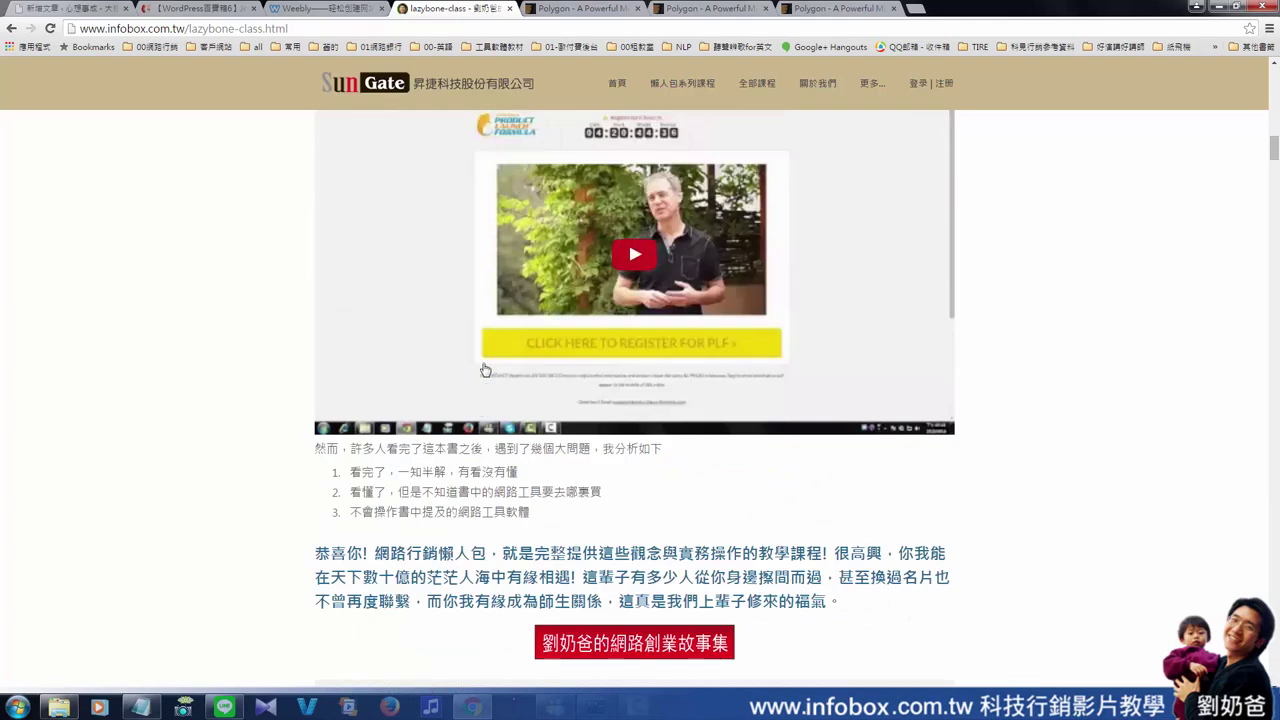
{"action": "scroll", "coordinate": [484, 370], "scroll_direction": "up", "scroll_amount": 2}
Switch past the Weebly editor and the WordPress post to the sofree.cc Jetpack article, and examine its layout through the plugin installation steps.
{"action": "left_click", "coordinate": [326, 9]}
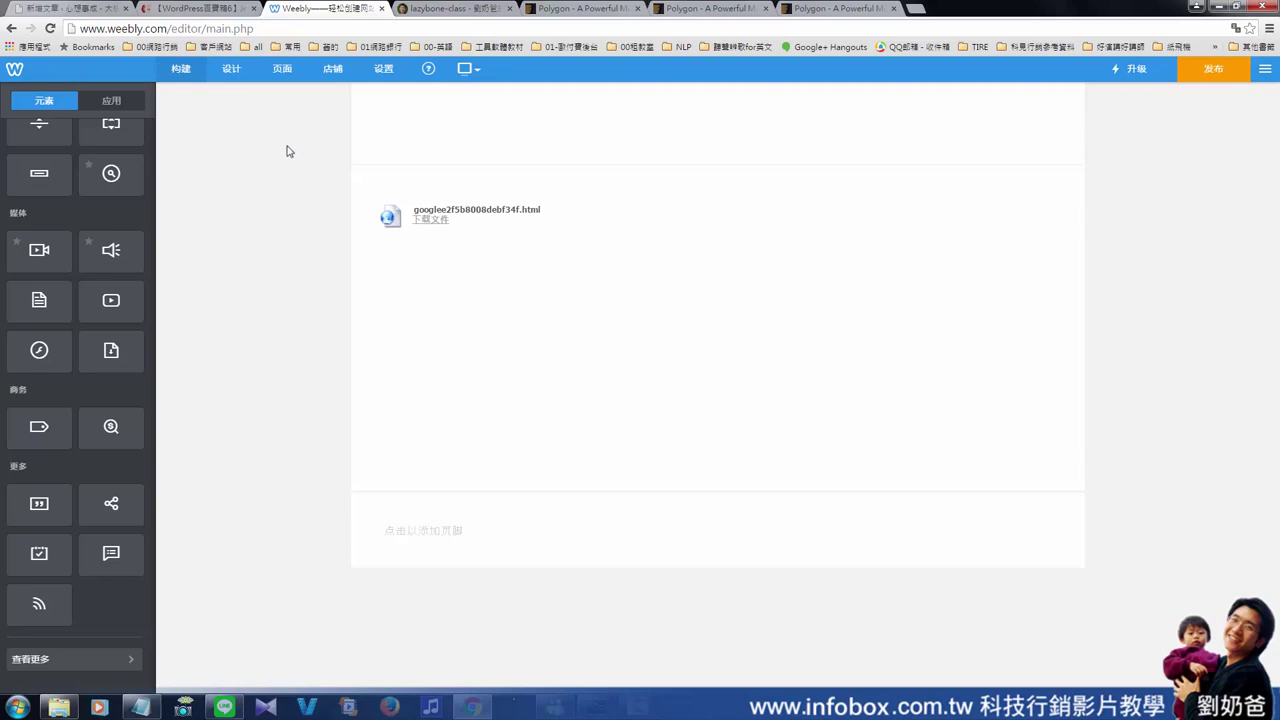
{"action": "left_click", "coordinate": [84, 16]}
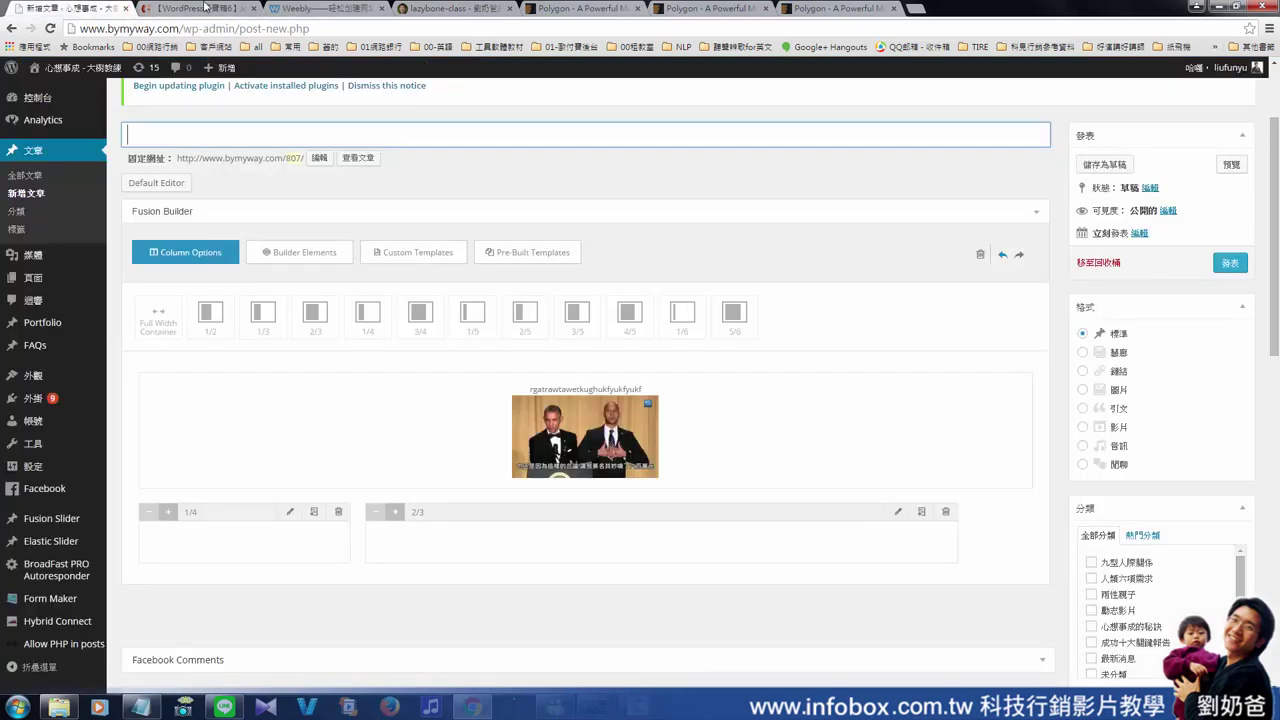
{"action": "left_click", "coordinate": [188, 14]}
{"action": "scroll", "coordinate": [612, 303], "scroll_direction": "up", "scroll_amount": 2}
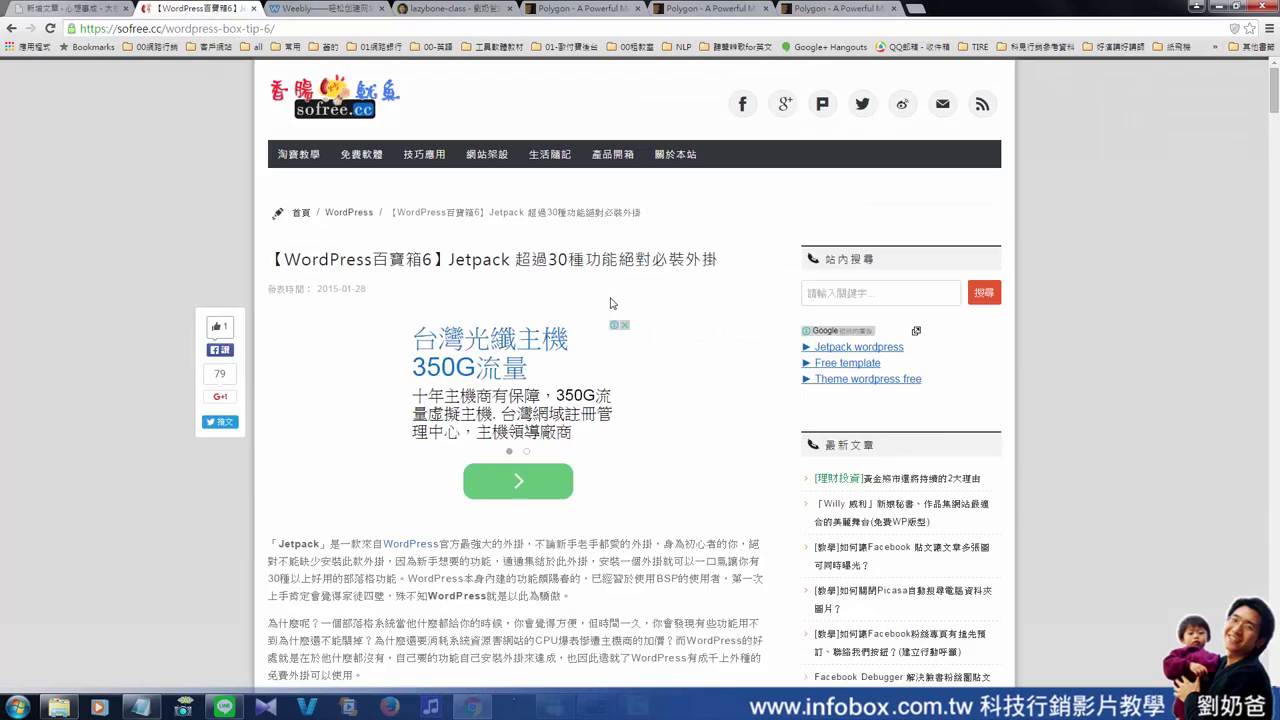
{"action": "scroll", "coordinate": [731, 300], "scroll_direction": "down", "scroll_amount": 15}
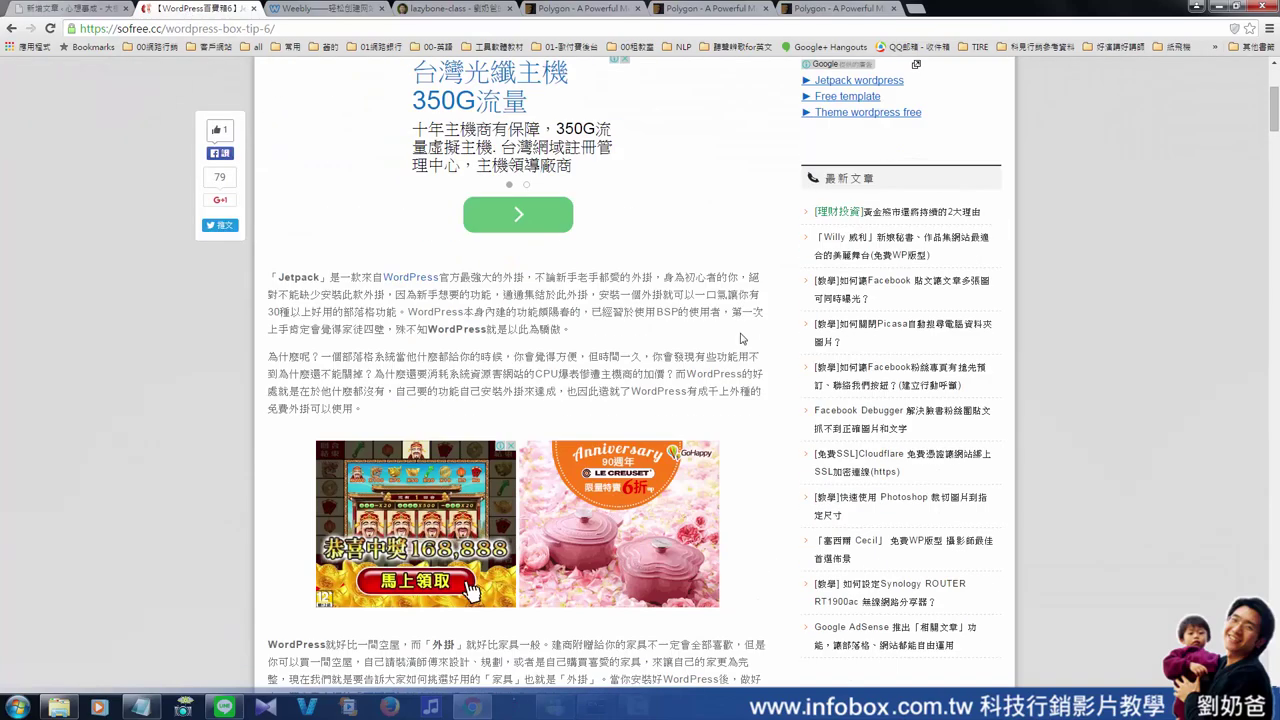
{"action": "scroll", "coordinate": [742, 381], "scroll_direction": "down", "scroll_amount": 15}
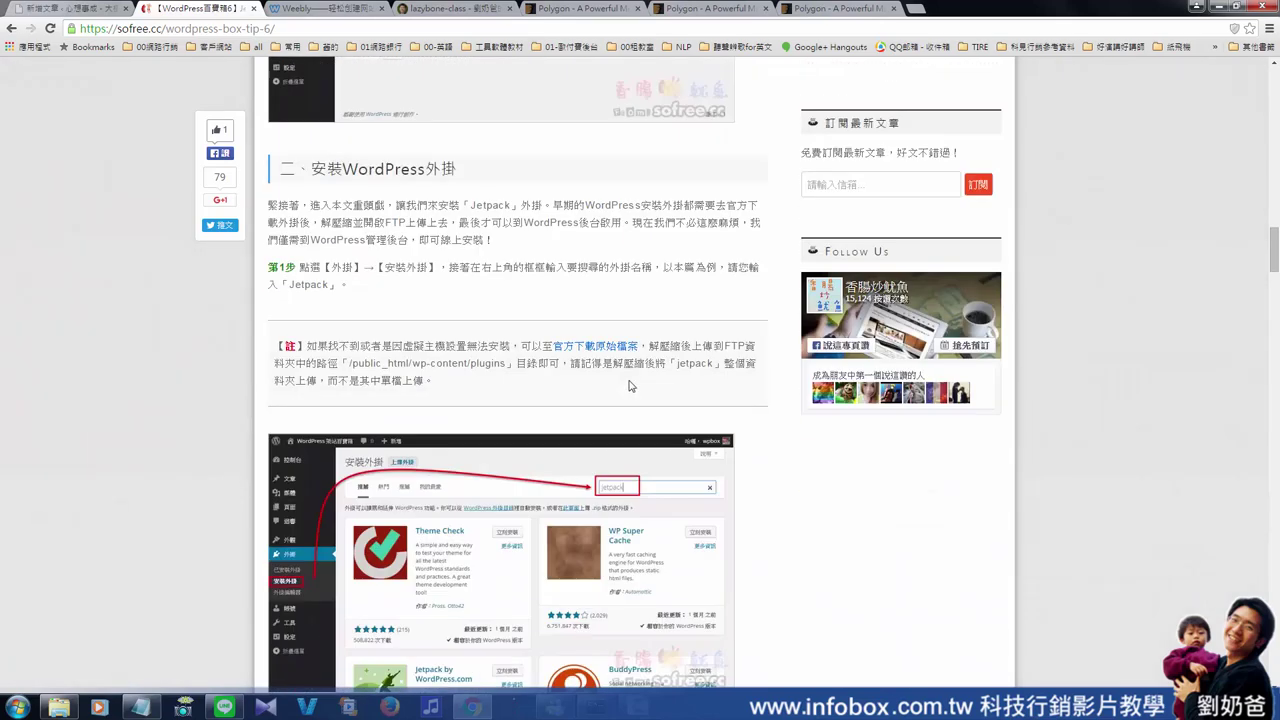
{"action": "scroll", "coordinate": [632, 400], "scroll_direction": "up", "scroll_amount": 4}
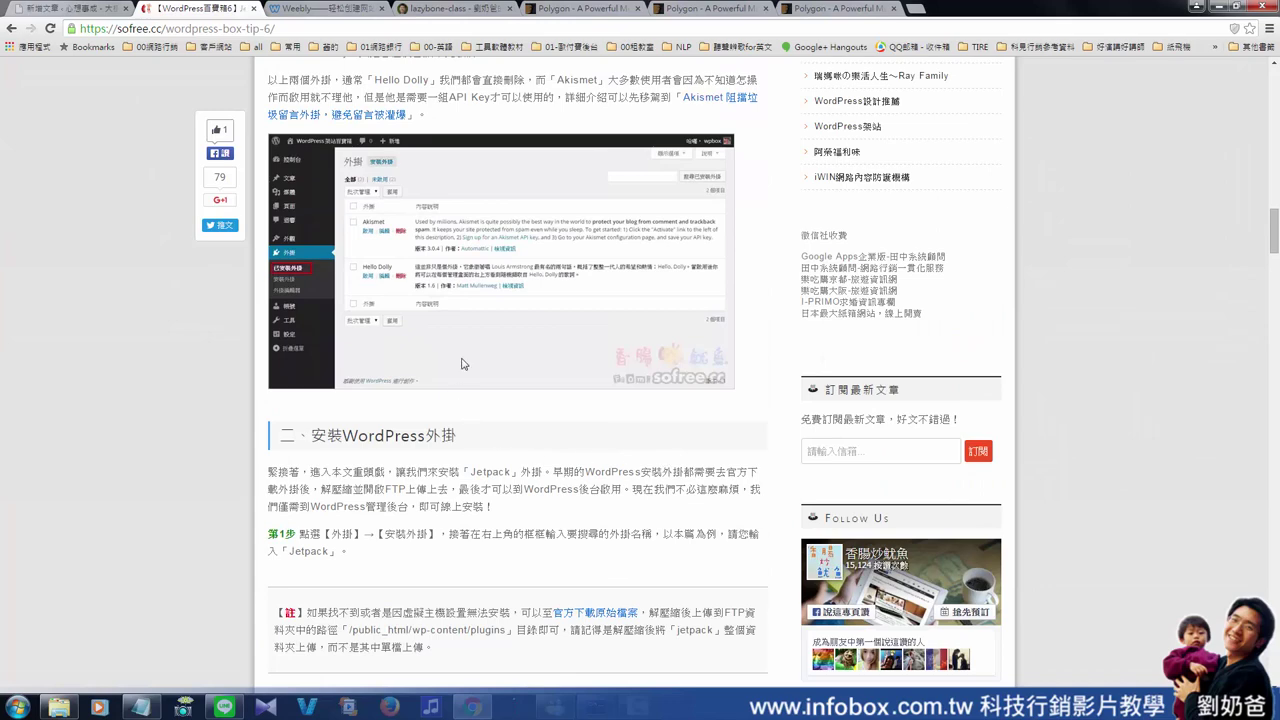
{"action": "scroll", "coordinate": [872, 414], "scroll_direction": "down", "scroll_amount": 15}
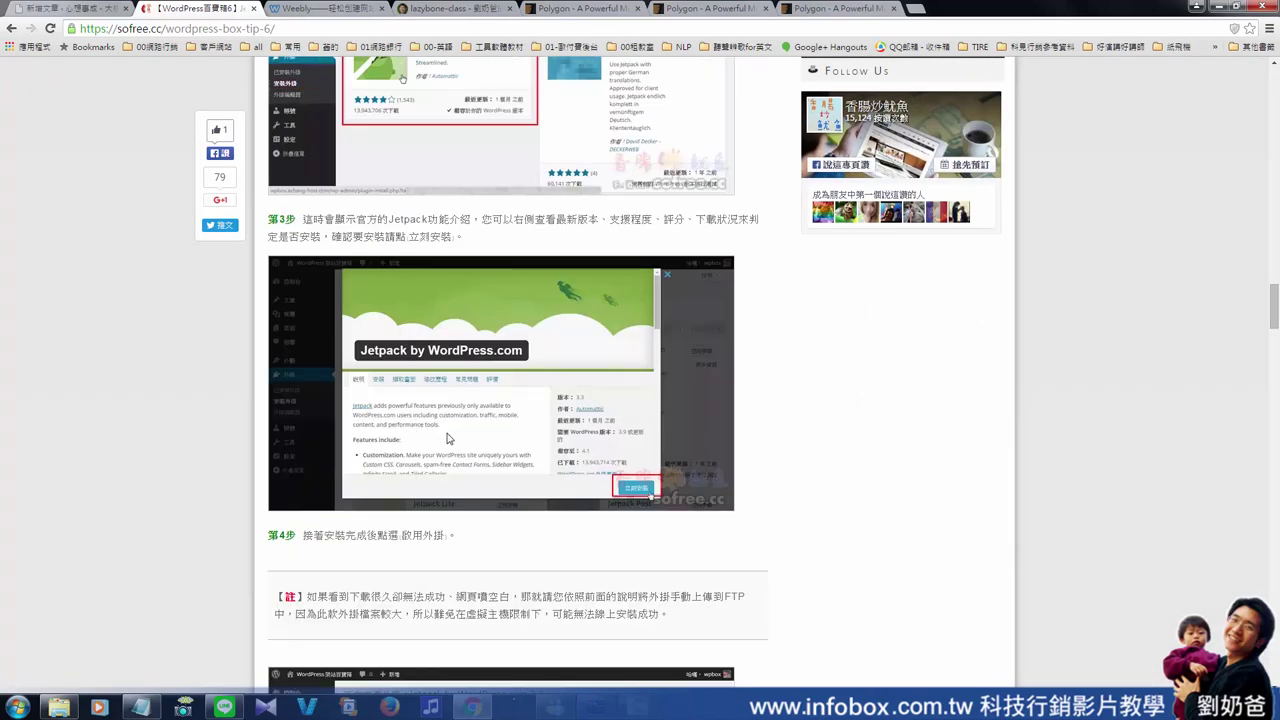
{"action": "scroll", "coordinate": [498, 408], "scroll_direction": "up", "scroll_amount": 12}
{"action": "scroll", "coordinate": [498, 408], "scroll_direction": "up", "scroll_amount": 15}
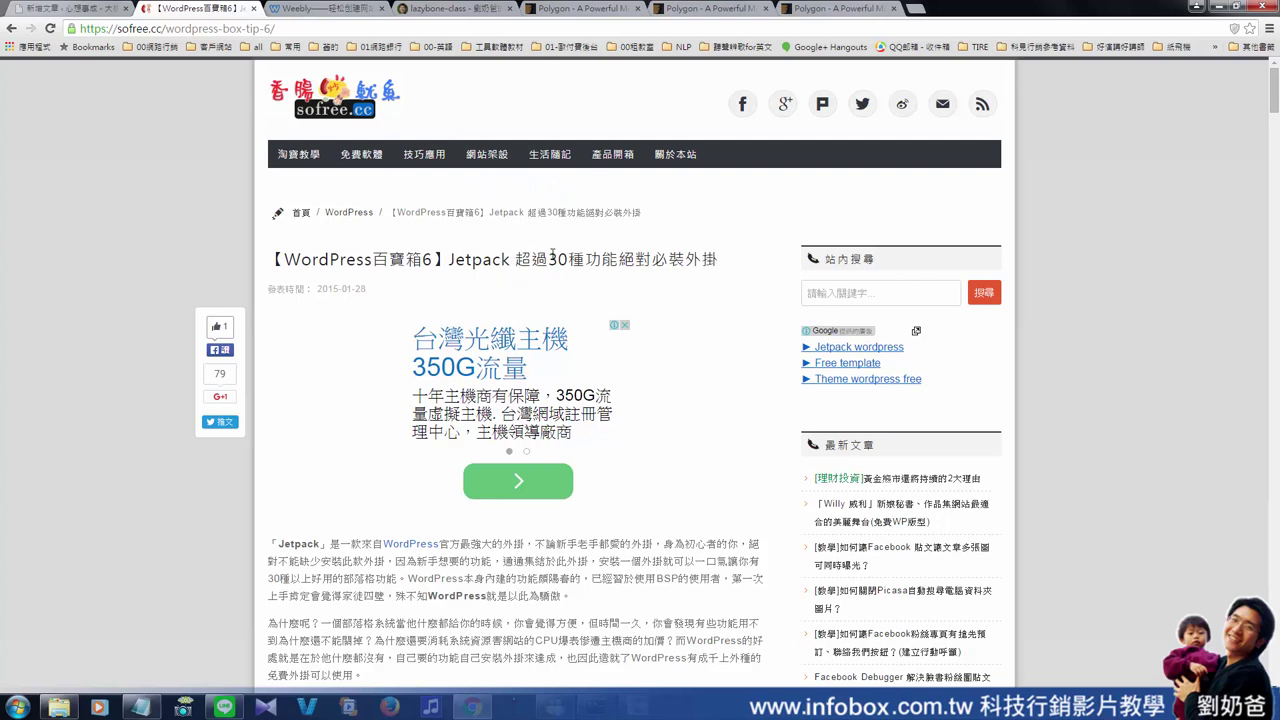
{"action": "scroll", "coordinate": [508, 277], "scroll_direction": "down", "scroll_amount": 2}
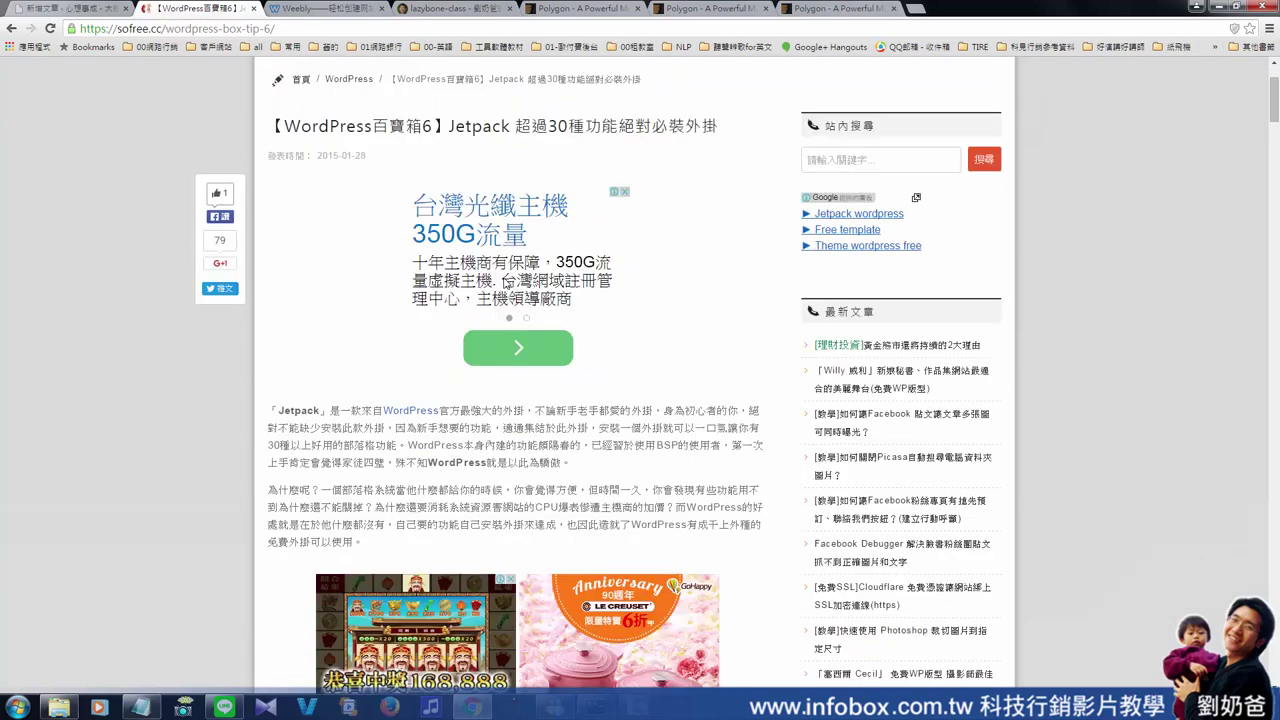
{"action": "scroll", "coordinate": [508, 277], "scroll_direction": "up", "scroll_amount": 2}
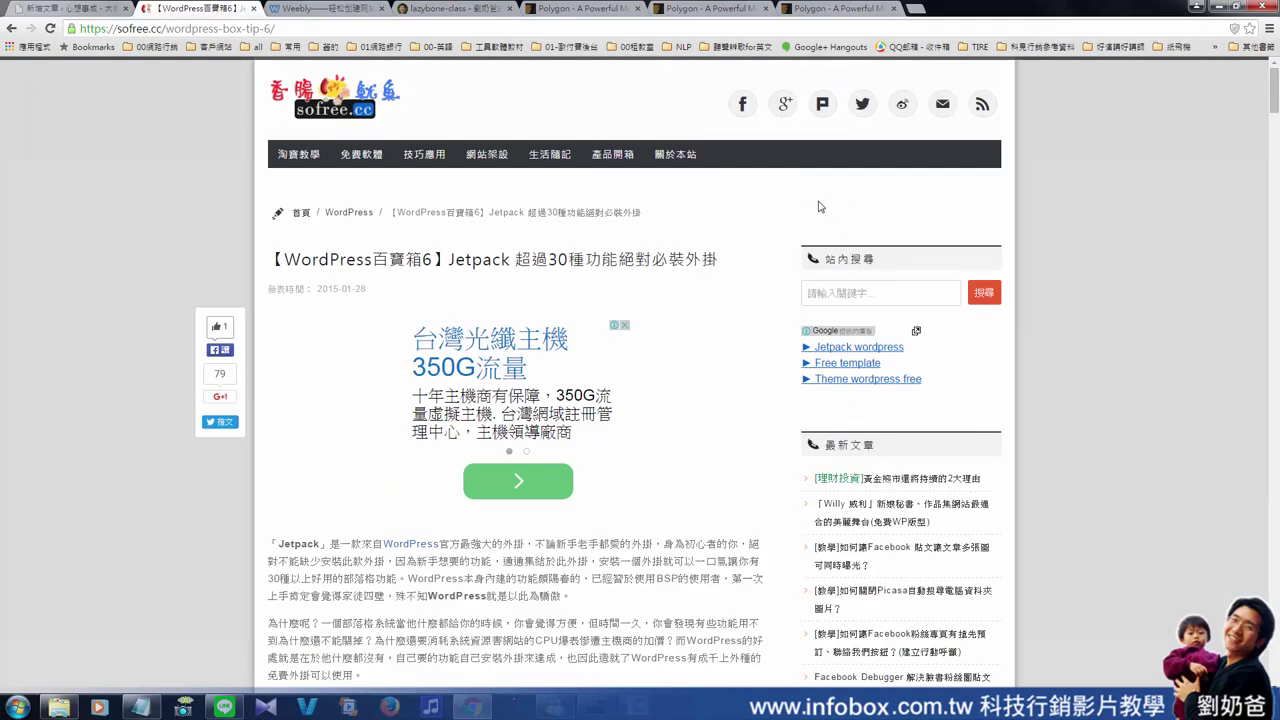
Return to the infobox.com.tw site, open its 本站所有課程簡介 page, and view the course overview and the 全部課程 entries.
{"action": "left_click", "coordinate": [443, 12]}
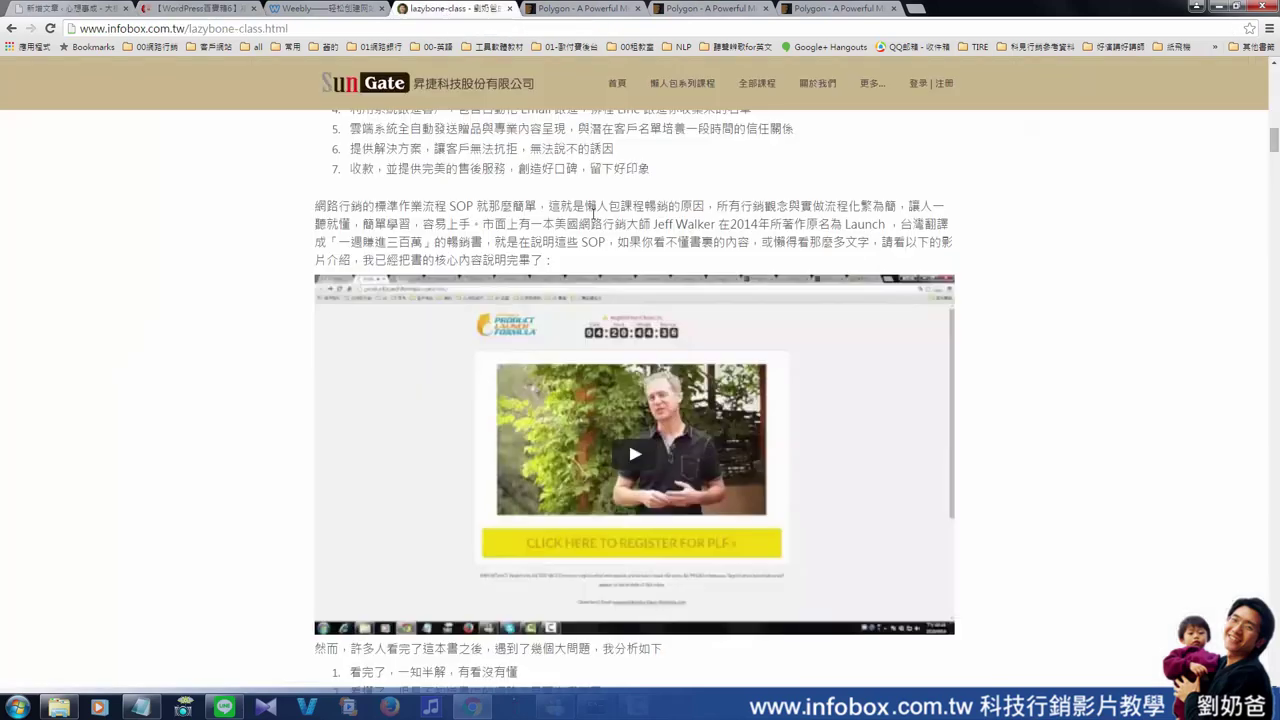
{"action": "scroll", "coordinate": [621, 266], "scroll_direction": "up", "scroll_amount": 4}
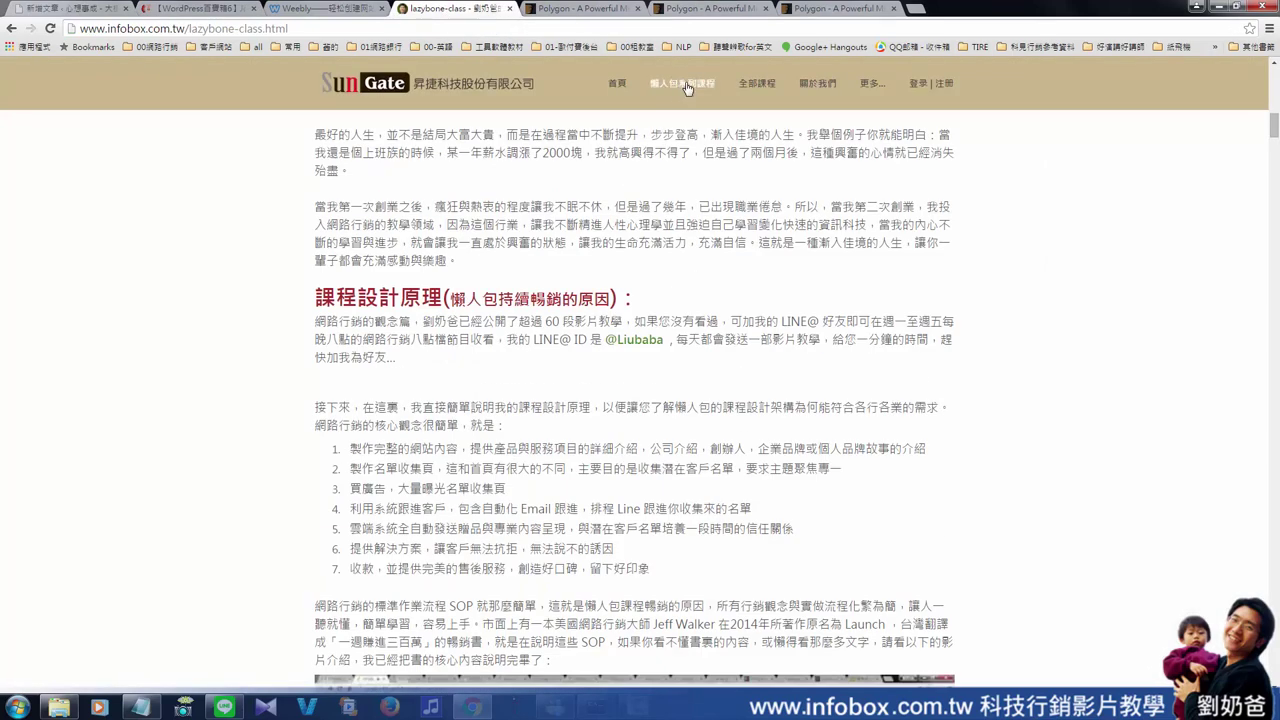
{"action": "left_click", "coordinate": [830, 149]}
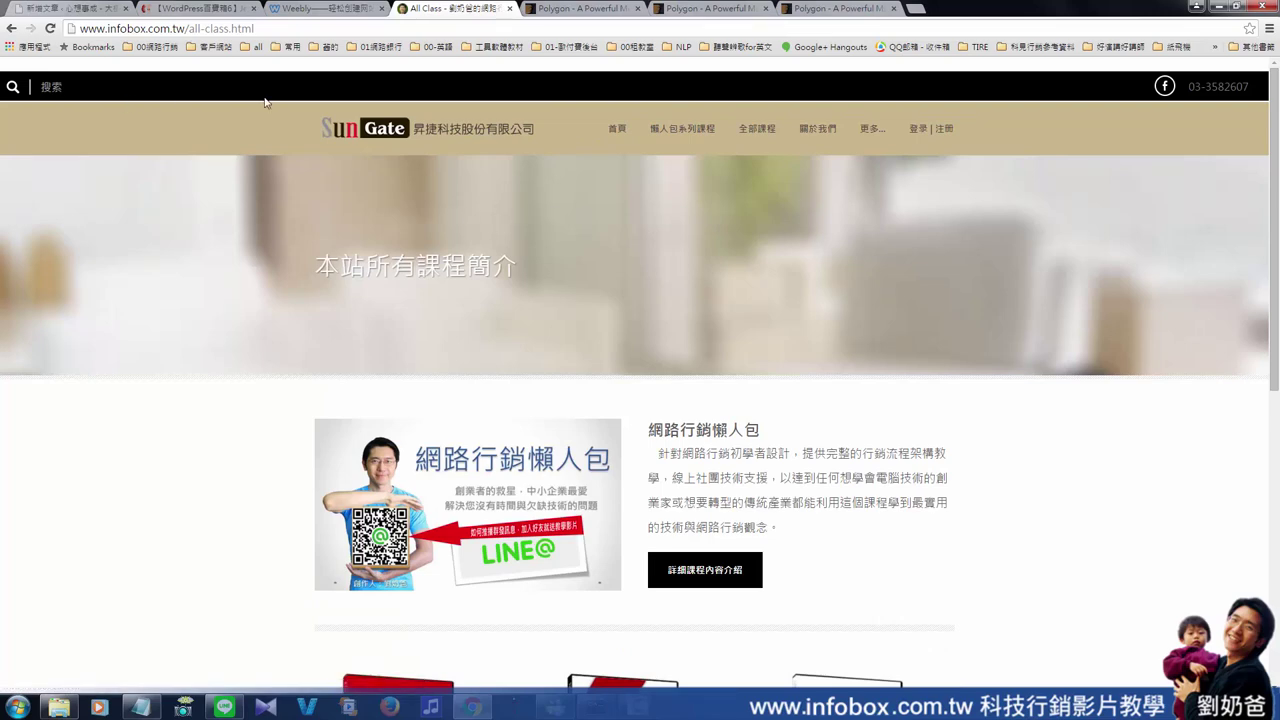
{"action": "scroll", "coordinate": [637, 323], "scroll_direction": "down", "scroll_amount": 2}
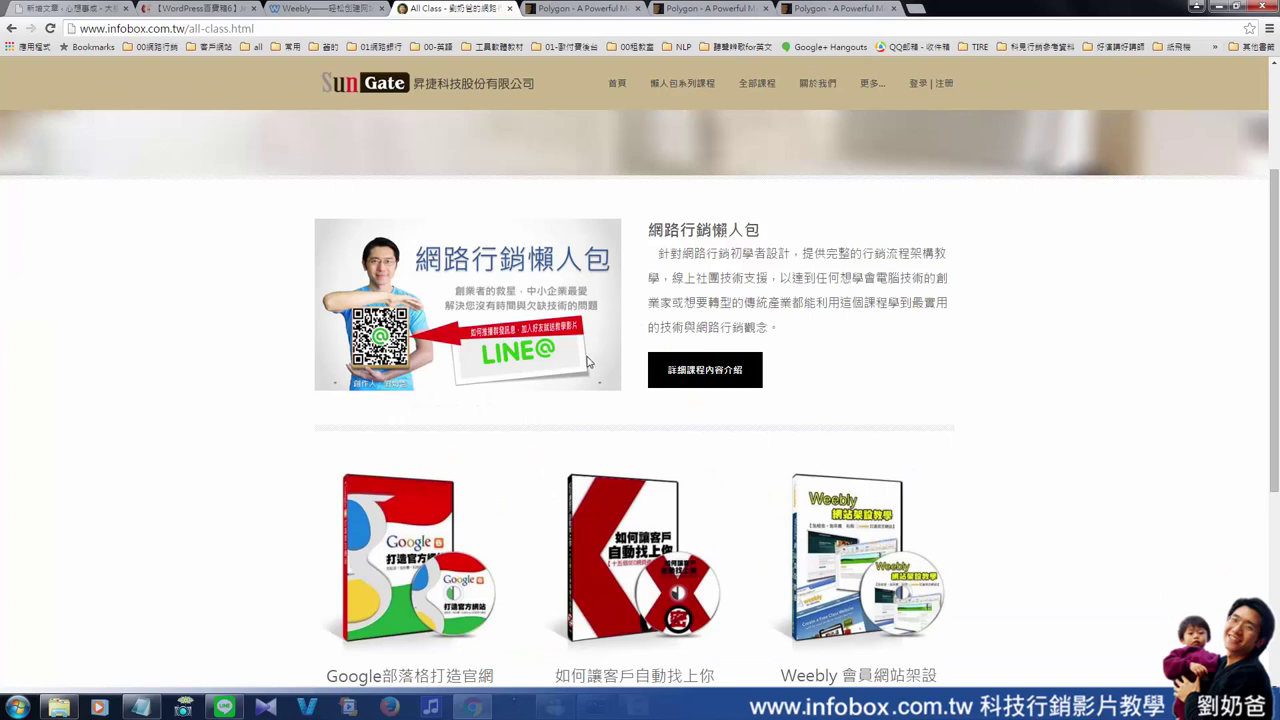
{"action": "scroll", "coordinate": [588, 362], "scroll_direction": "up", "scroll_amount": 2}
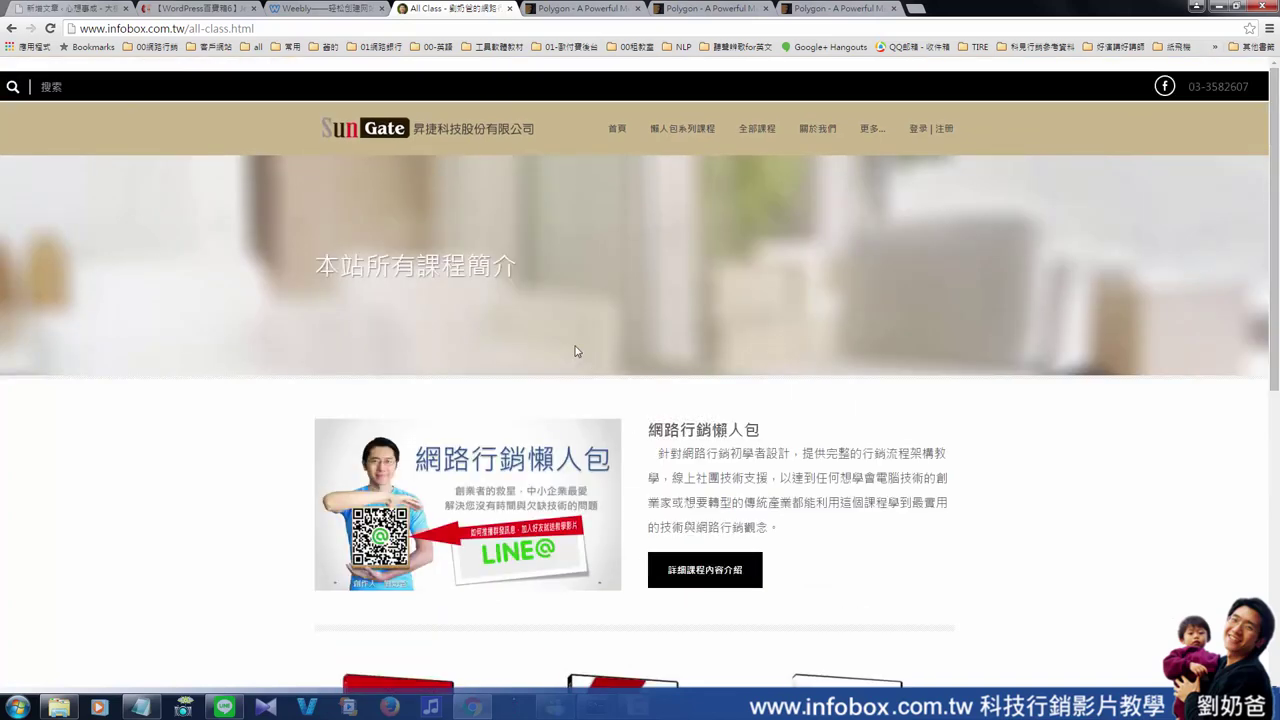
{"action": "mouse_move", "coordinate": [757, 130]}
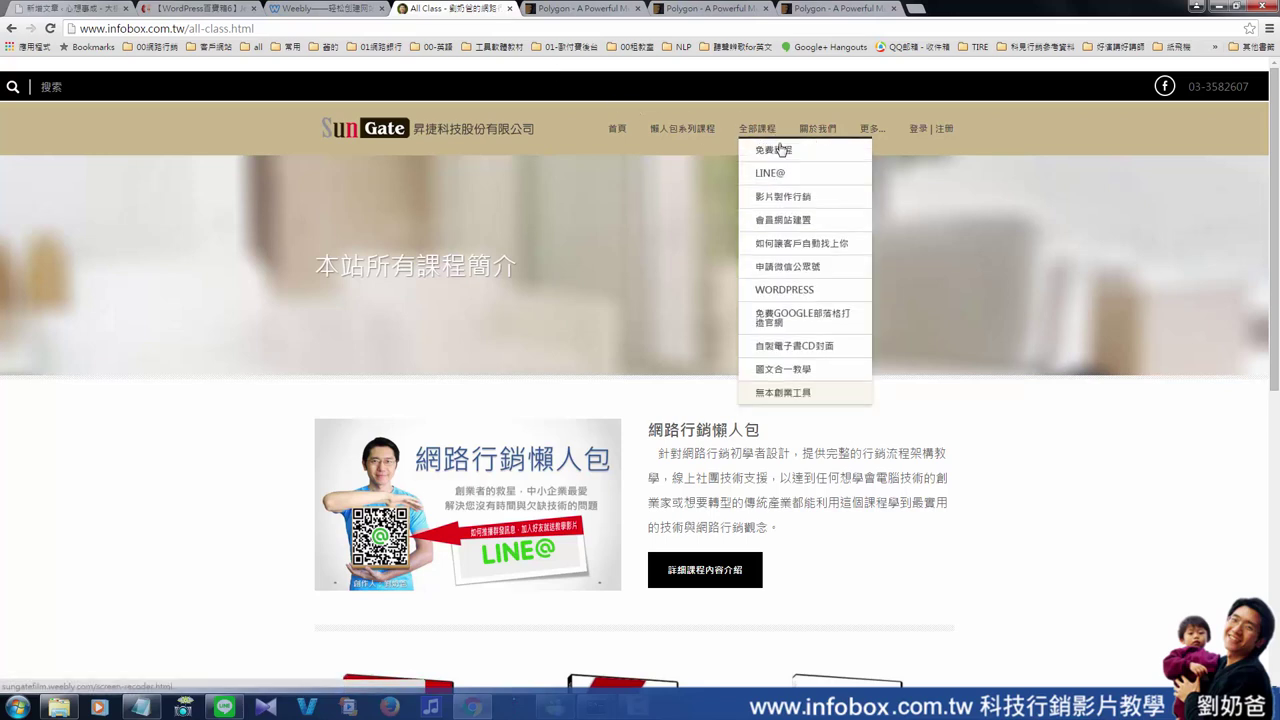